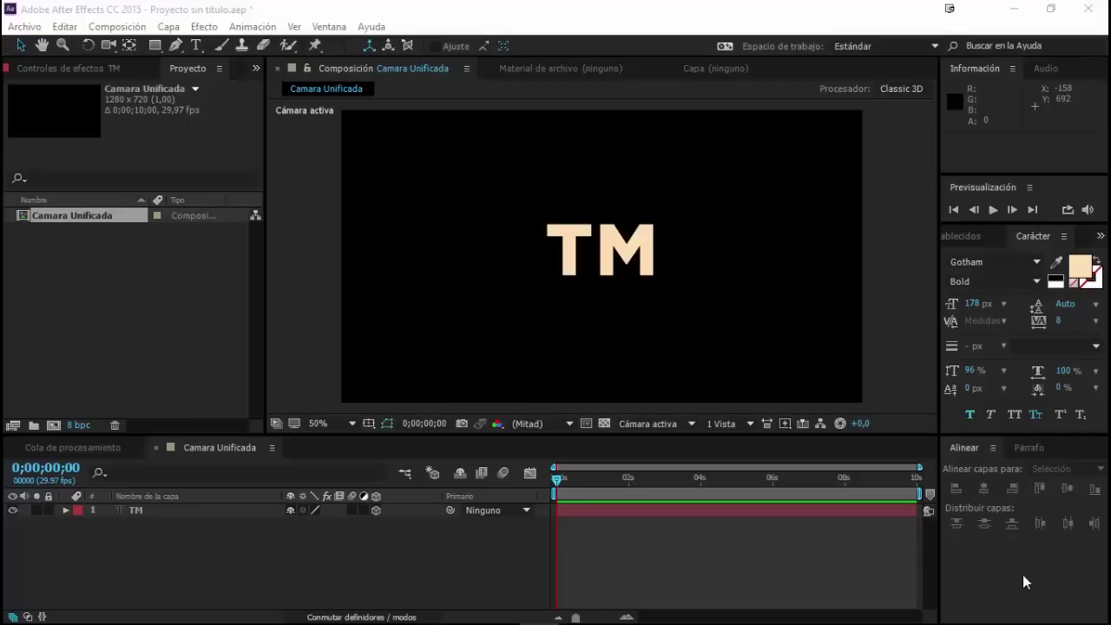
Select and deselect the TM layer, briefly trying the Unified Camera tool before returning to the Selection tool.
left_click(153, 511)
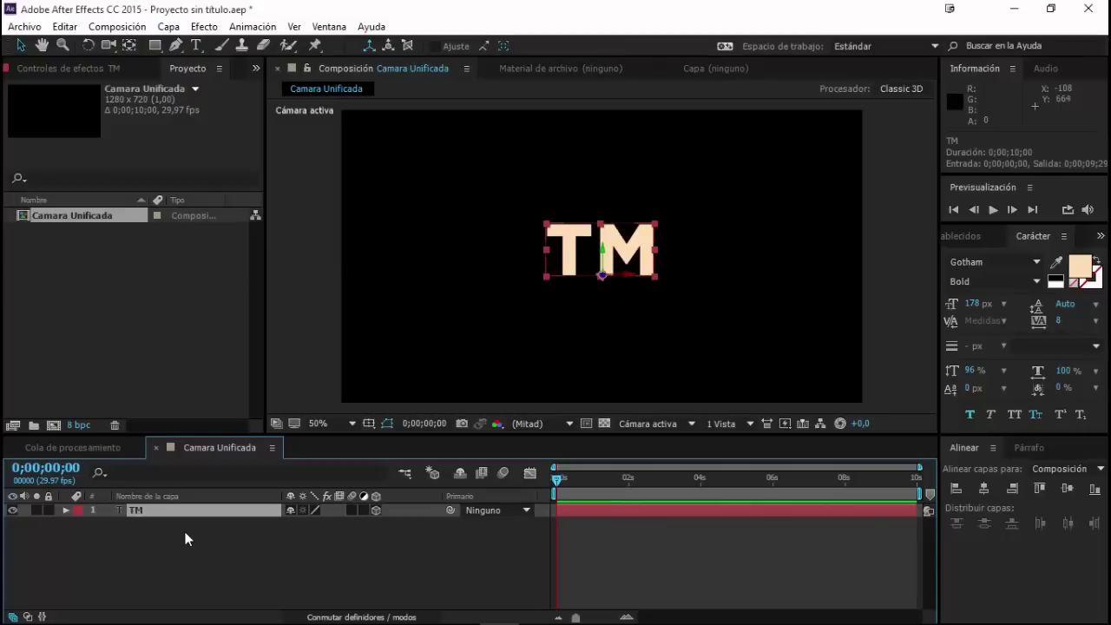
left_click(404, 539)
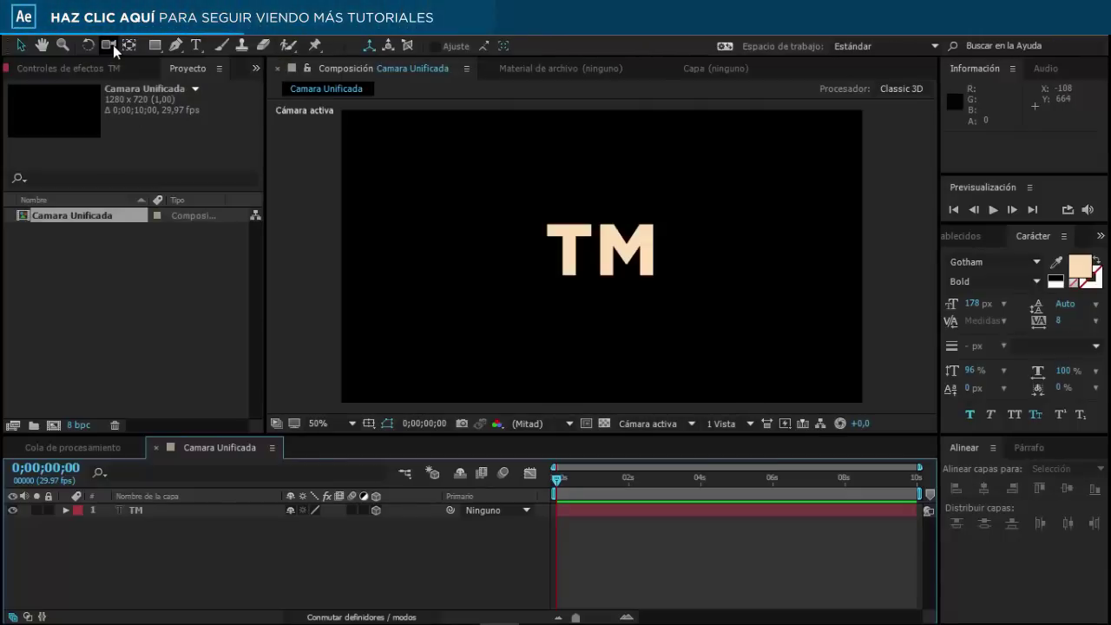
left_click(109, 46)
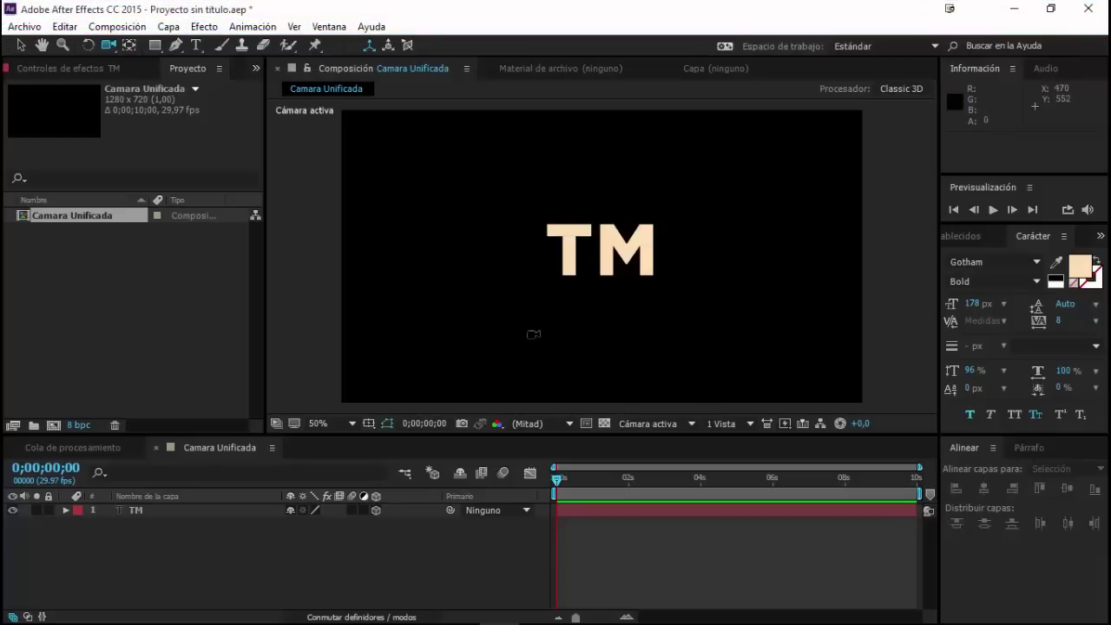
left_click(169, 510)
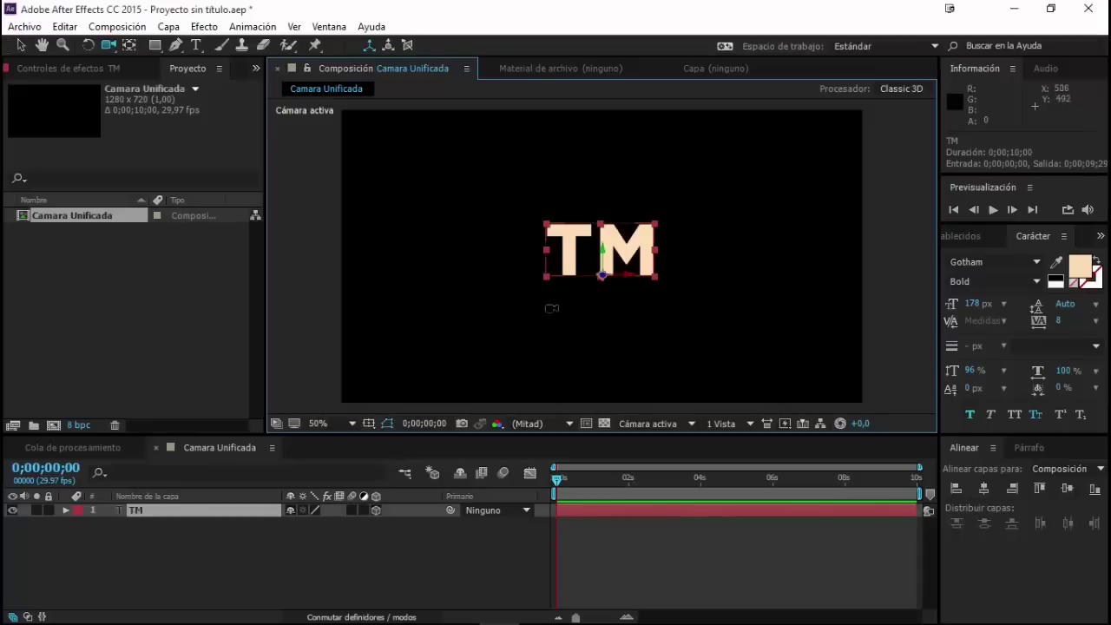
left_click(20, 45)
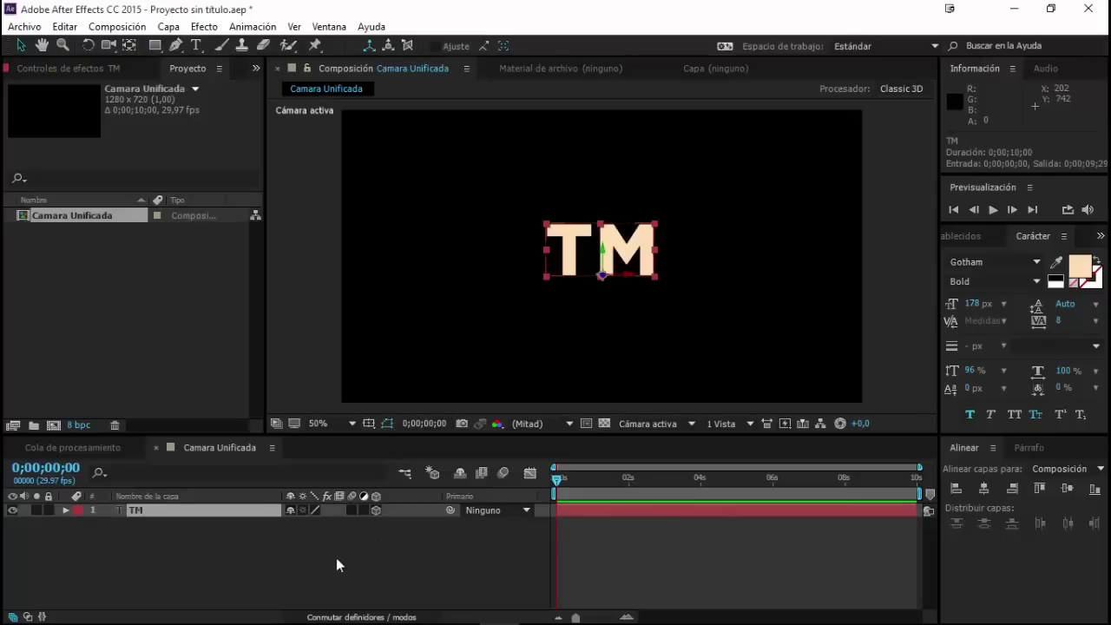
right_click(313, 571)
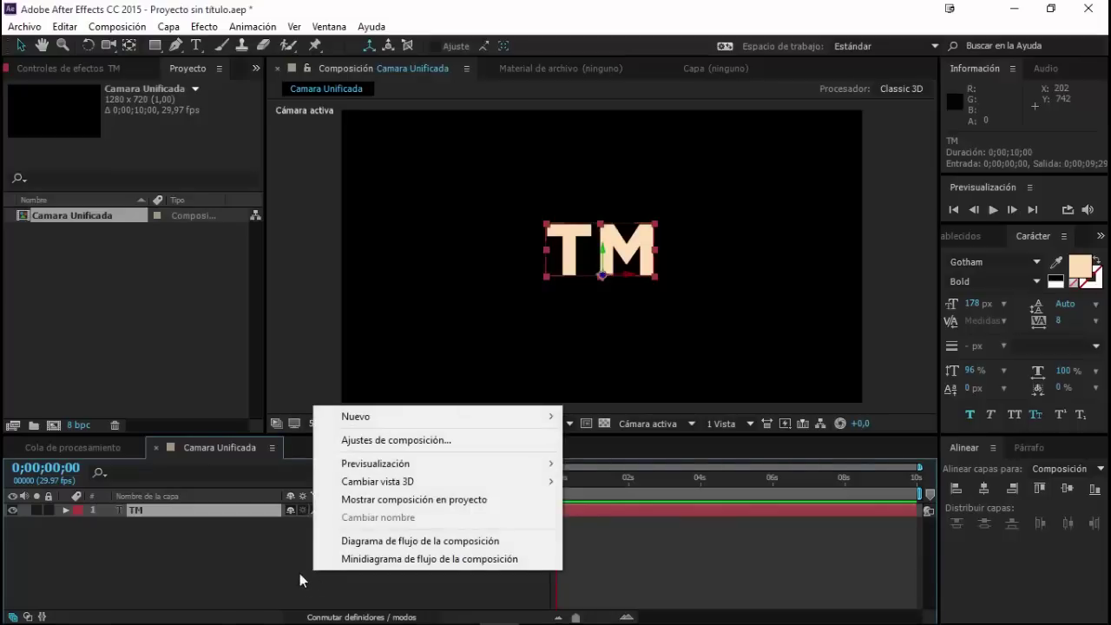
left_click(314, 589)
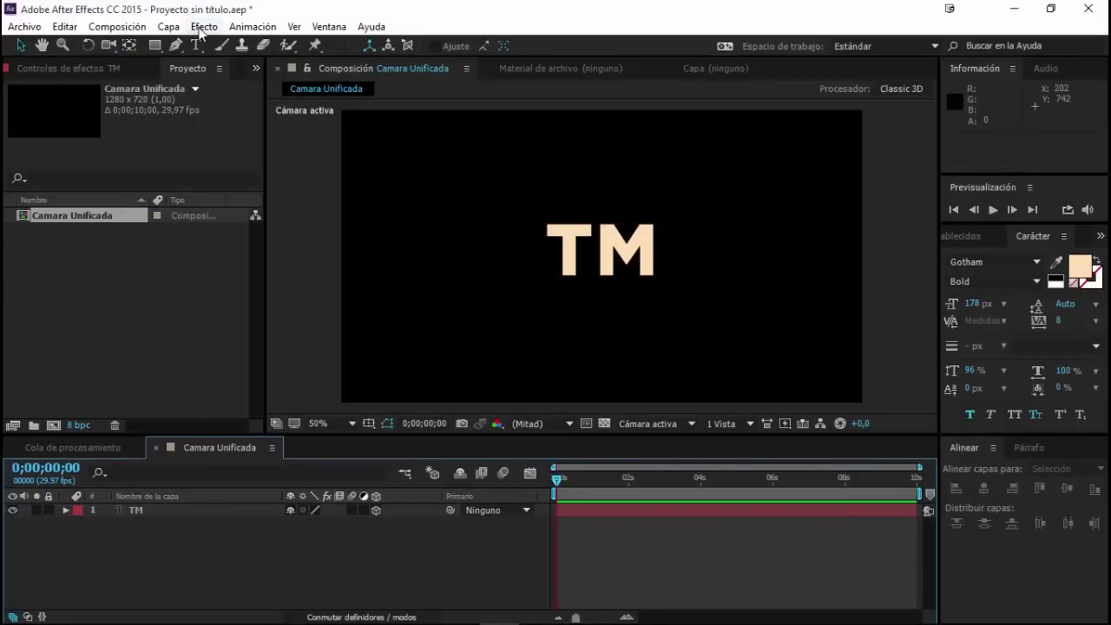
Add a new two-node camera, Cámara 1, using the 24 mm lens preset.
left_click(173, 27)
mouse_move(227, 24)
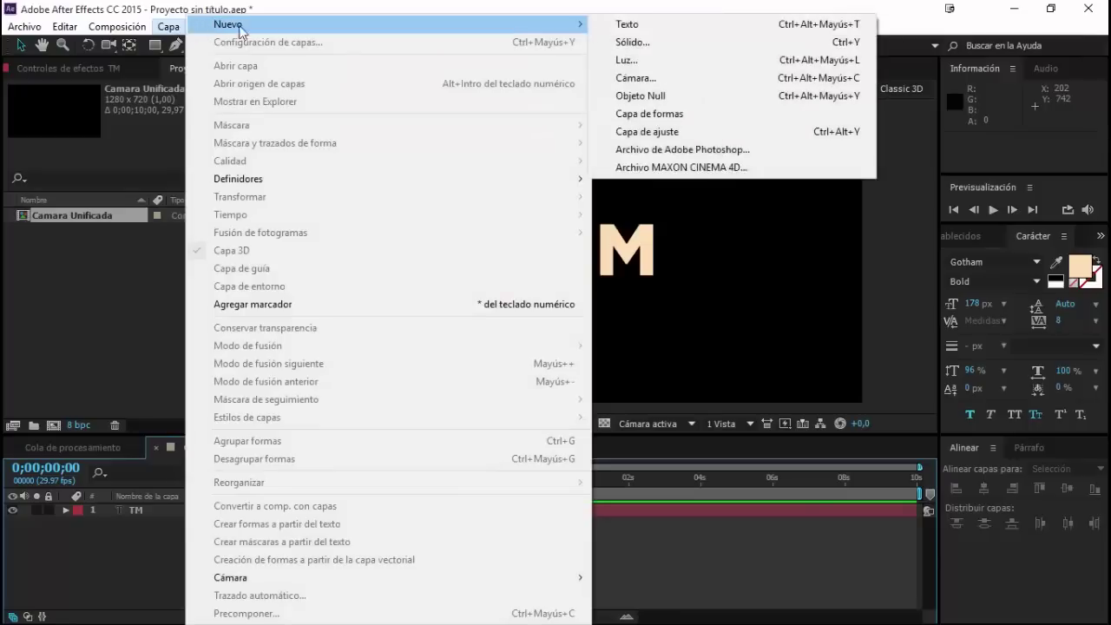
left_click(652, 80)
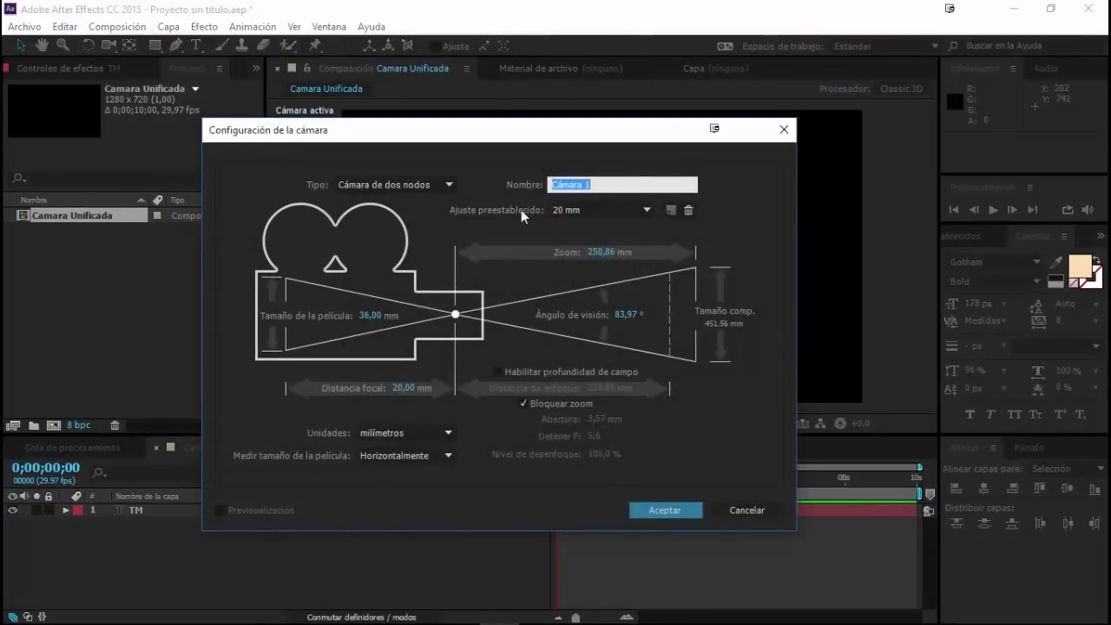
left_click(586, 210)
left_click(588, 290)
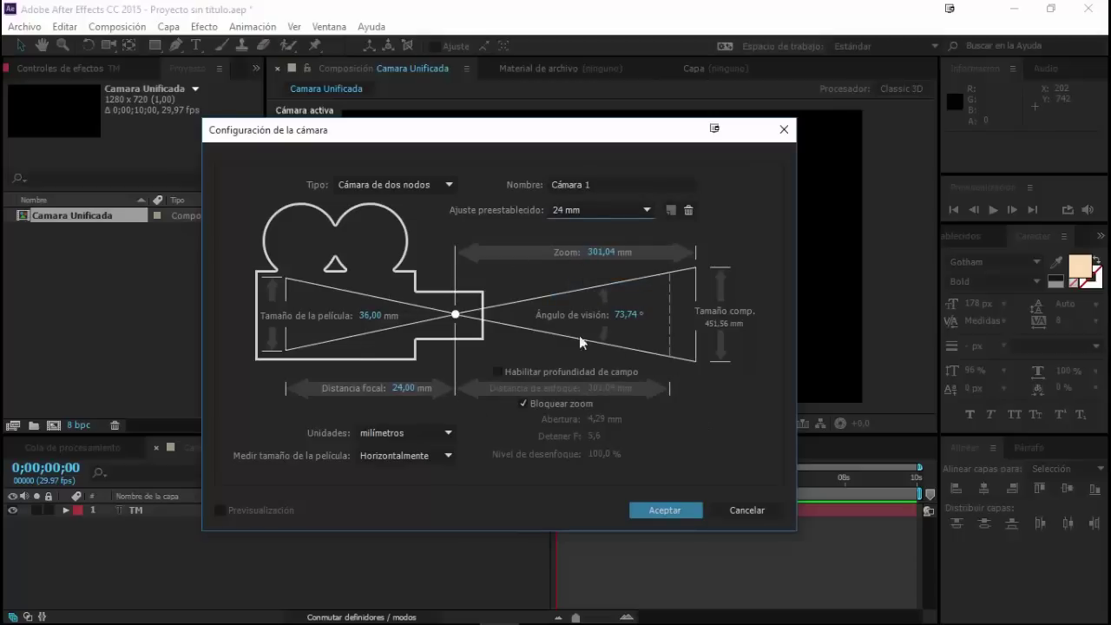
left_click(660, 510)
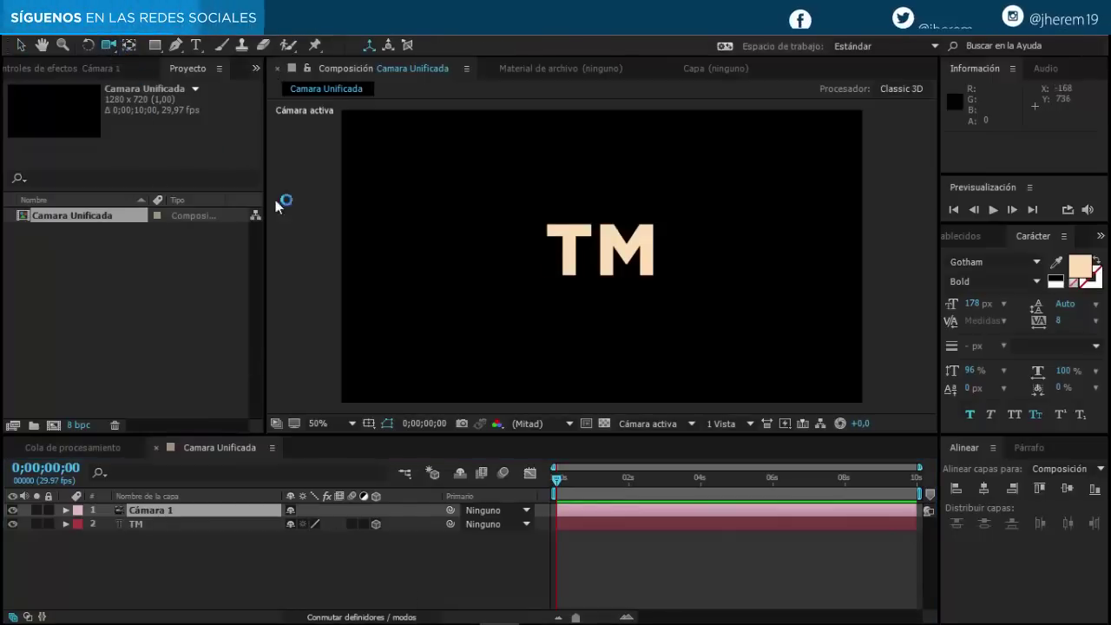
Drag twice in the viewer to orbit Cámara 1 slightly around the TM text.
mouse_move(620, 307)
left_mouse_down()
mouse_move(641, 295)
mouse_move(536, 312)
mouse_move(582, 268)
mouse_move(635, 252)
mouse_move(620, 322)
mouse_move(745, 303)
mouse_move(704, 251)
mouse_move(584, 271)
mouse_move(541, 322)
mouse_move(588, 350)
mouse_move(692, 280)
mouse_move(575, 278)
mouse_move(614, 297)
left_mouse_up()
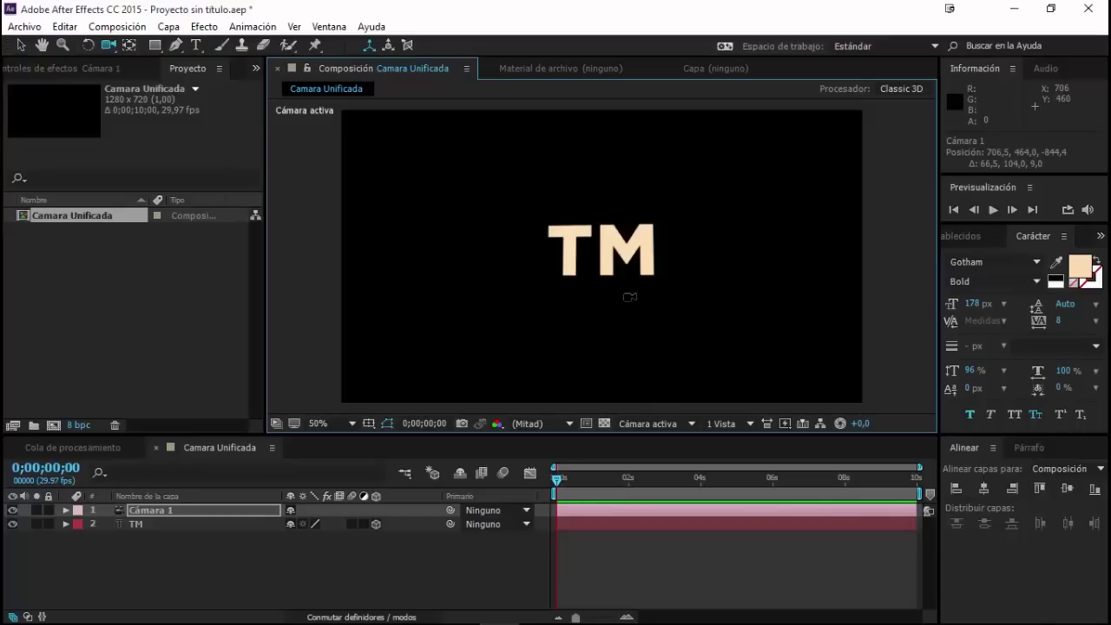
mouse_move(631, 297)
left_mouse_down()
mouse_move(655, 304)
mouse_move(638, 304)
left_mouse_up()
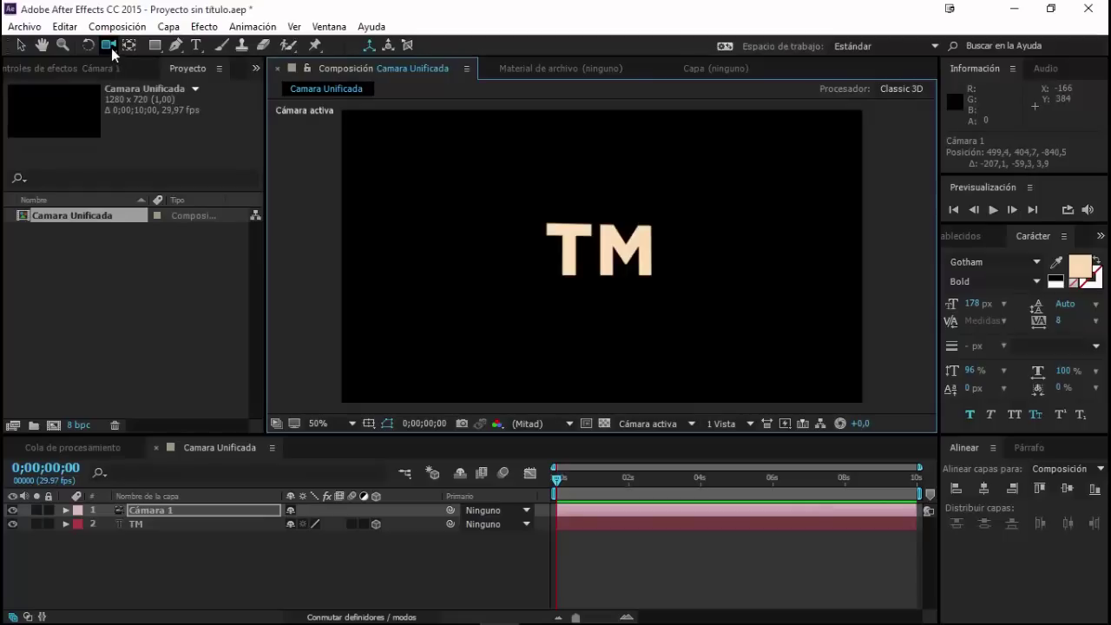
Orbit Cámara 1 with the Orbit Camera tool so TM tilts.
left_click(108, 50)
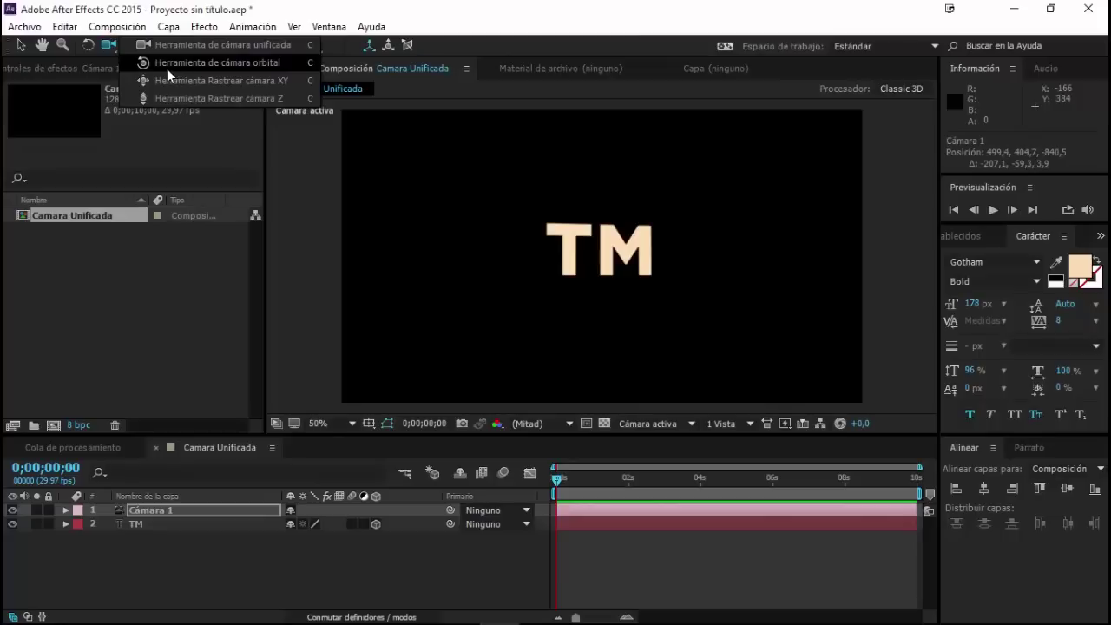
left_click(184, 66)
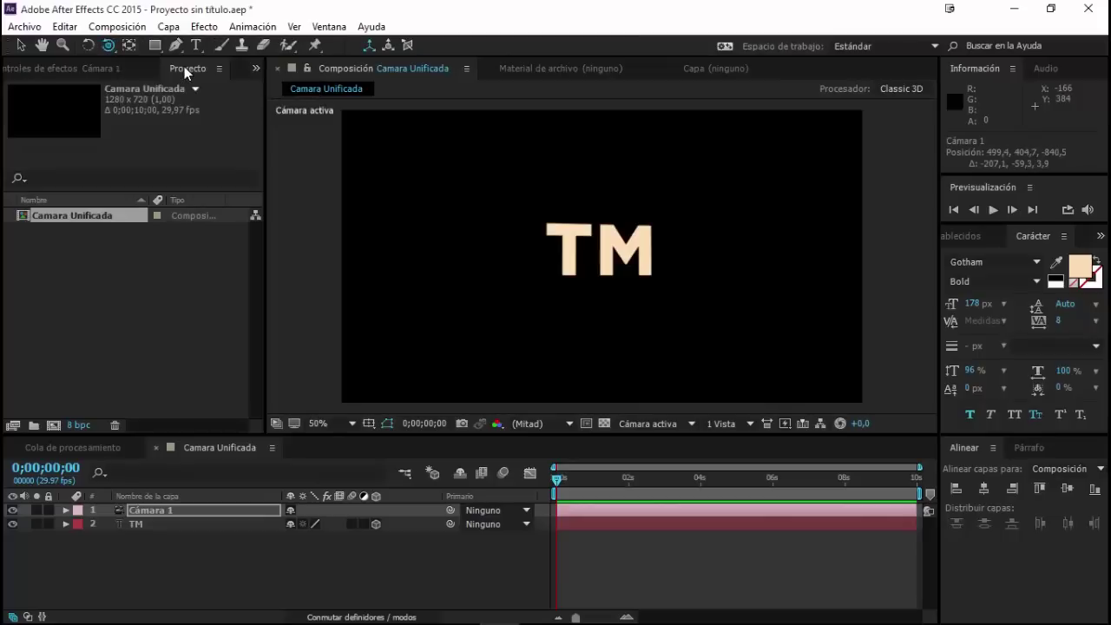
mouse_move(603, 296)
left_mouse_down()
mouse_move(506, 221)
mouse_move(593, 282)
left_mouse_up()
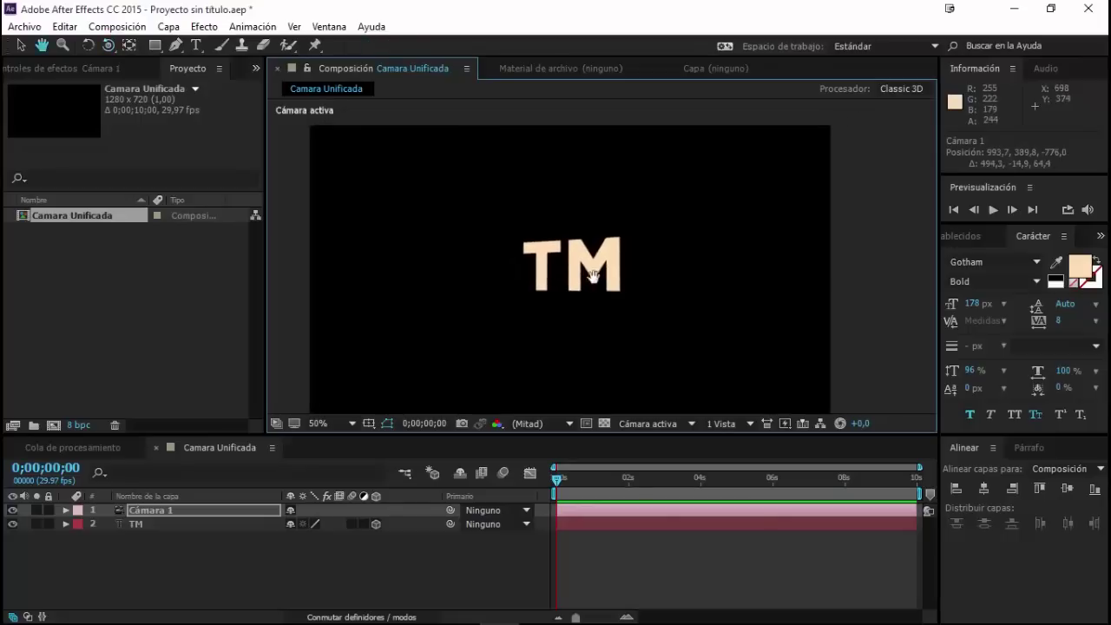
left_click_drag(593, 282, 608, 288)
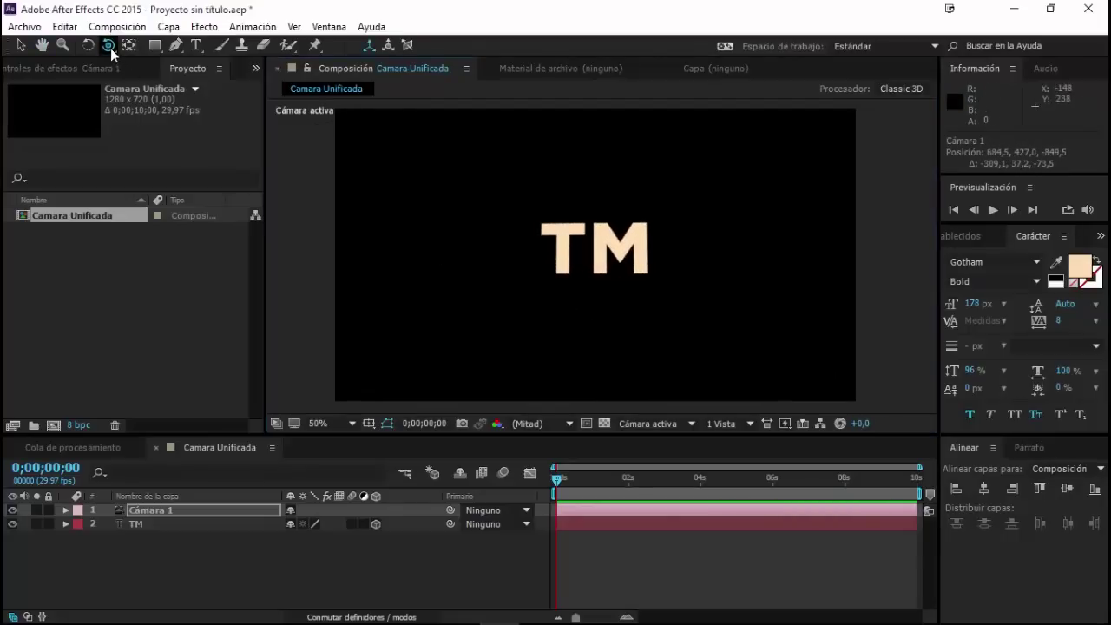
Pan Cámara 1 with Track XY to shift TM and bring it back to centre.
left_click_drag(110, 48, 163, 90)
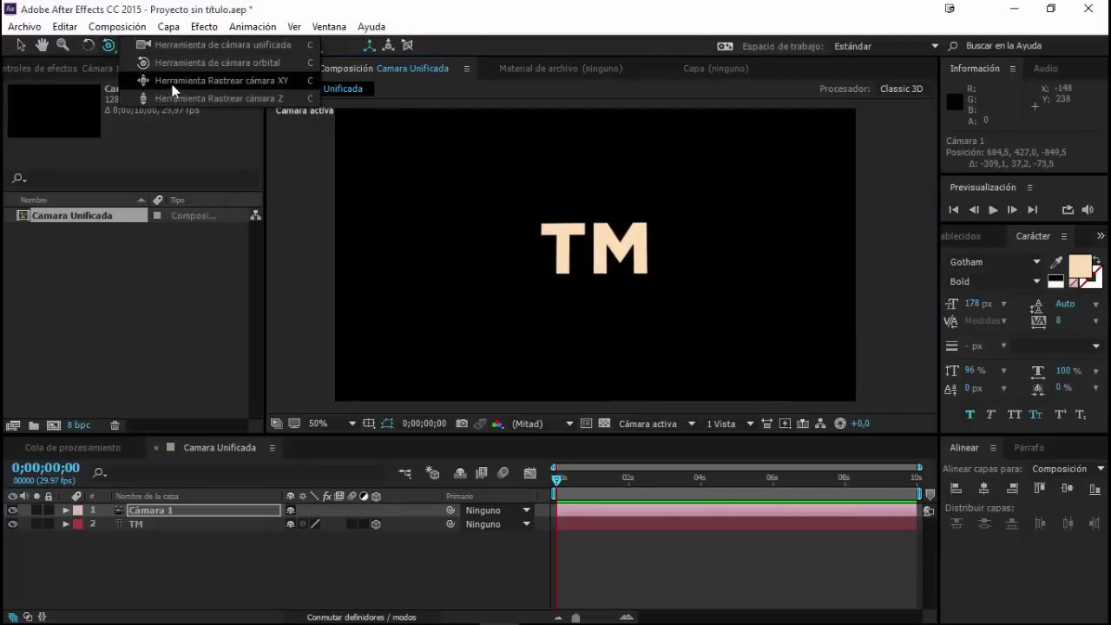
left_click_drag(162, 88, 175, 82)
mouse_move(640, 249)
left_mouse_down()
mouse_move(588, 287)
mouse_move(637, 248)
mouse_move(484, 330)
mouse_move(486, 208)
mouse_move(706, 205)
mouse_move(723, 265)
mouse_move(547, 265)
mouse_move(544, 216)
left_mouse_up()
mouse_move(698, 216)
left_mouse_down()
mouse_move(712, 322)
mouse_move(657, 257)
mouse_move(556, 227)
left_mouse_up()
Dolly Cámara 1 back with Track Z so TM shrinks, ending at 657.8, 417.7, -835.6.
left_click(129, 46)
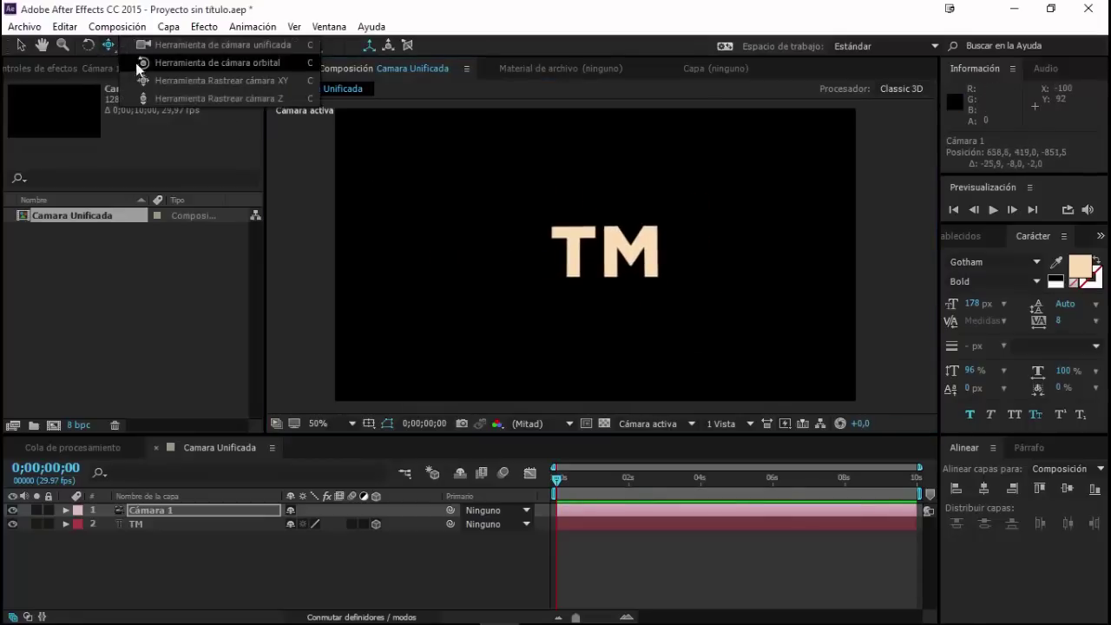
left_click(181, 99)
mouse_move(614, 252)
left_mouse_down()
mouse_move(611, 291)
mouse_move(628, 183)
mouse_move(632, 309)
mouse_move(632, 159)
mouse_move(630, 261)
left_mouse_up()
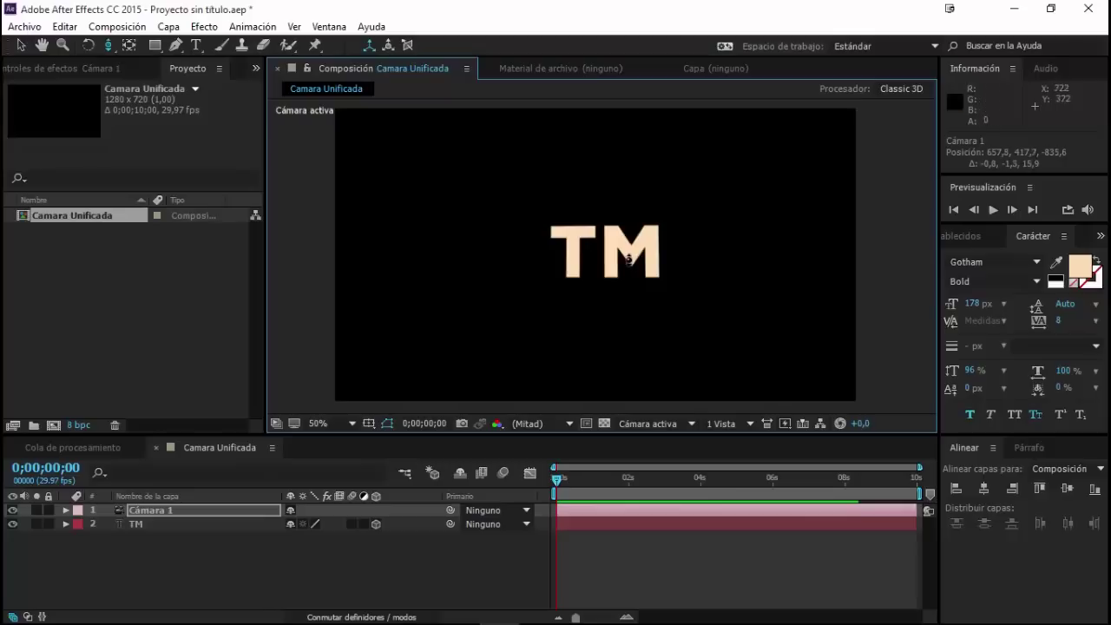
left_click(109, 49)
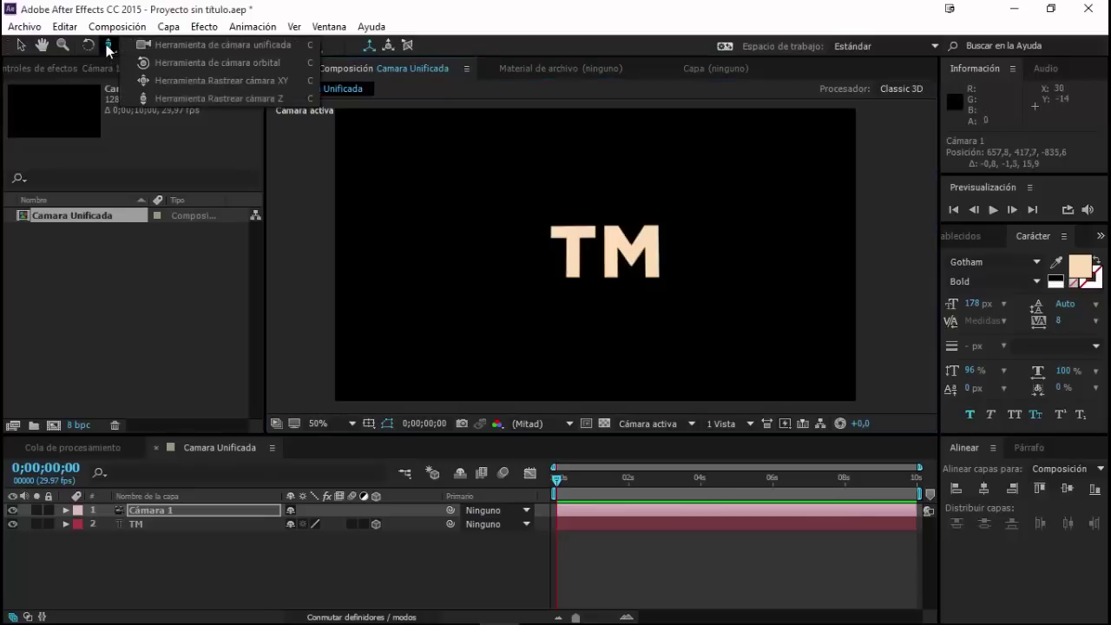
Orbit Cámara 1 with the Unified and Orbit Camera tools so TM faces front again.
left_click(167, 44)
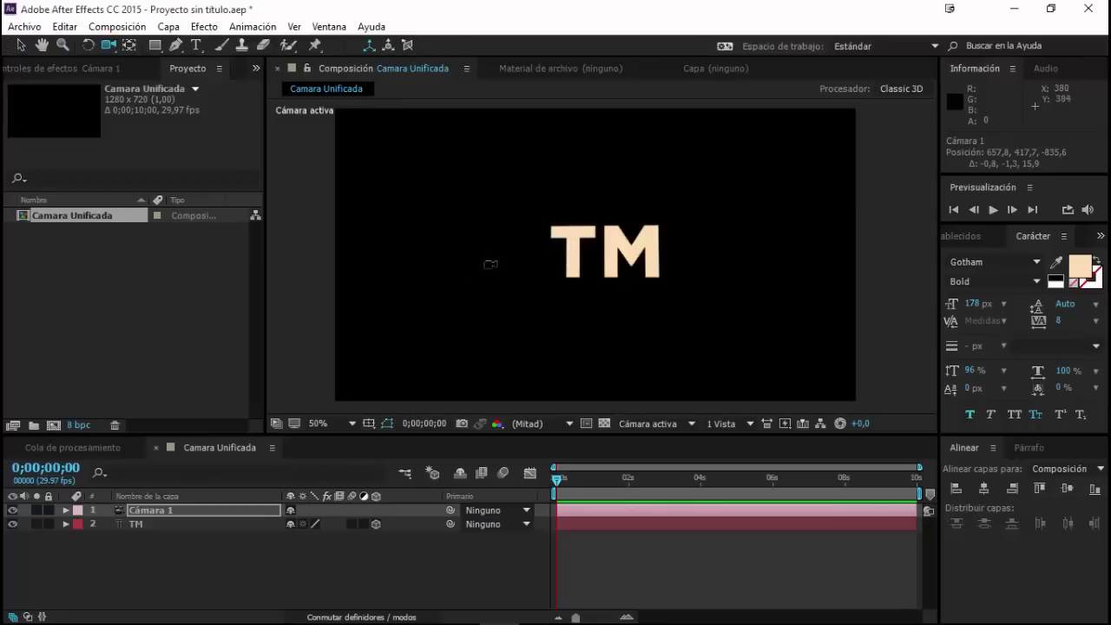
left_click_drag(521, 246, 391, 217)
left_click(106, 45)
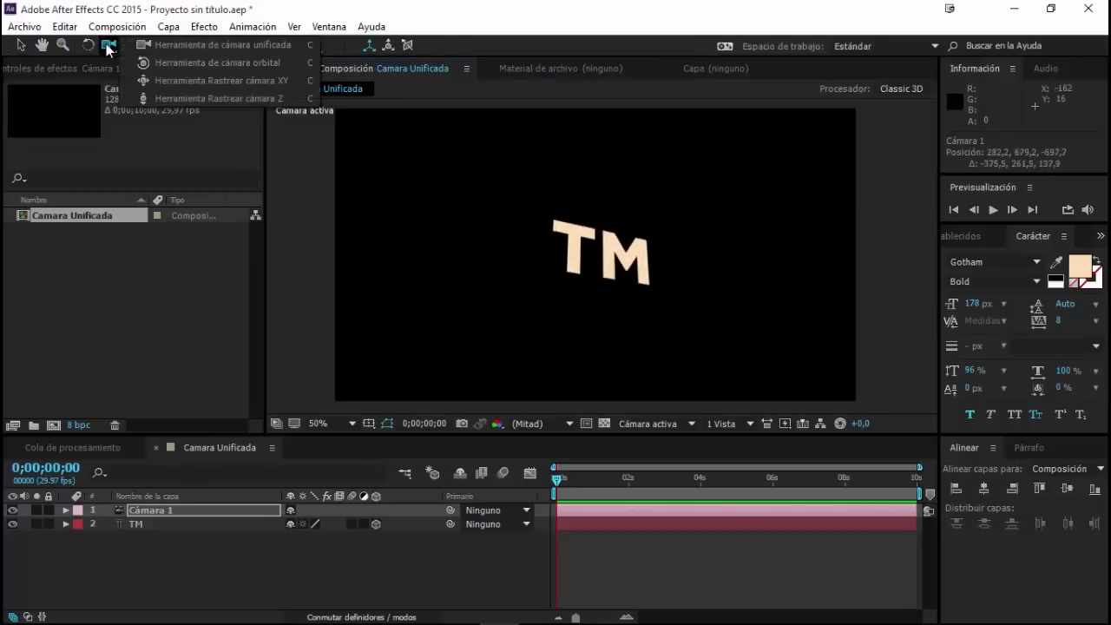
left_click(148, 63)
mouse_move(529, 264)
left_mouse_down()
mouse_move(581, 302)
mouse_move(495, 272)
mouse_move(491, 287)
left_mouse_up()
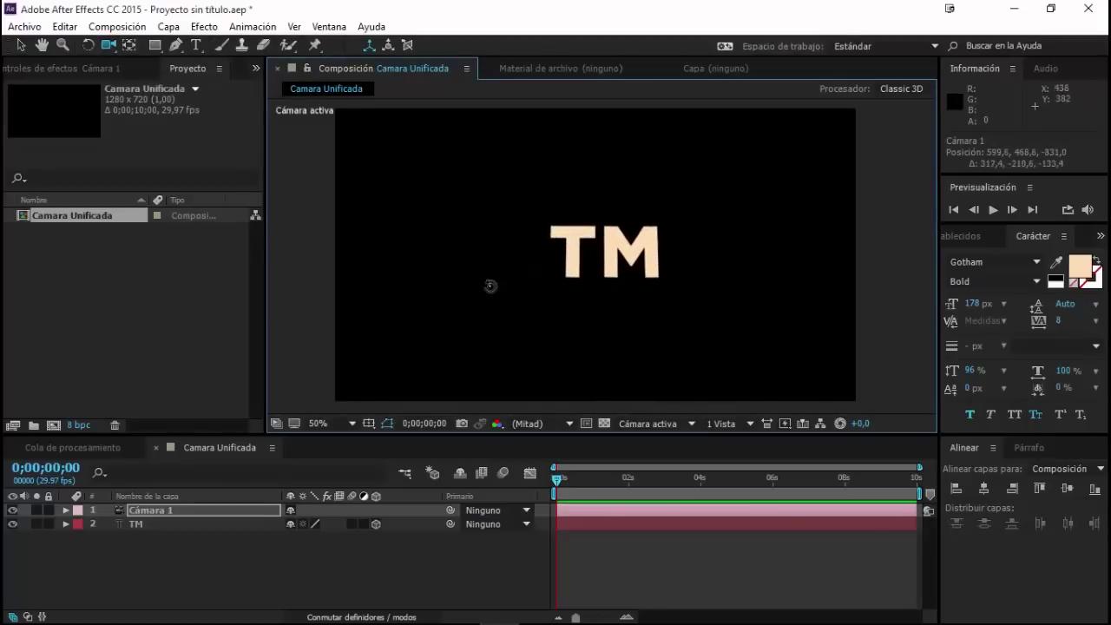
Pan Cámara 1 so TM sits near centre, at 648.6, 435.5, -836.5.
left_click(107, 47)
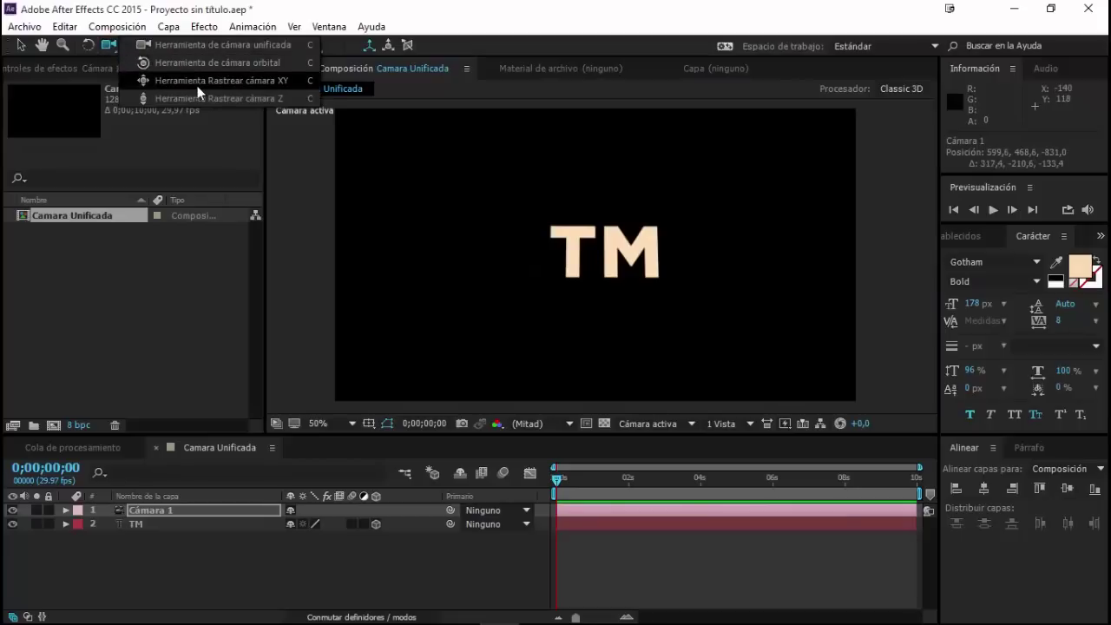
left_click(111, 47)
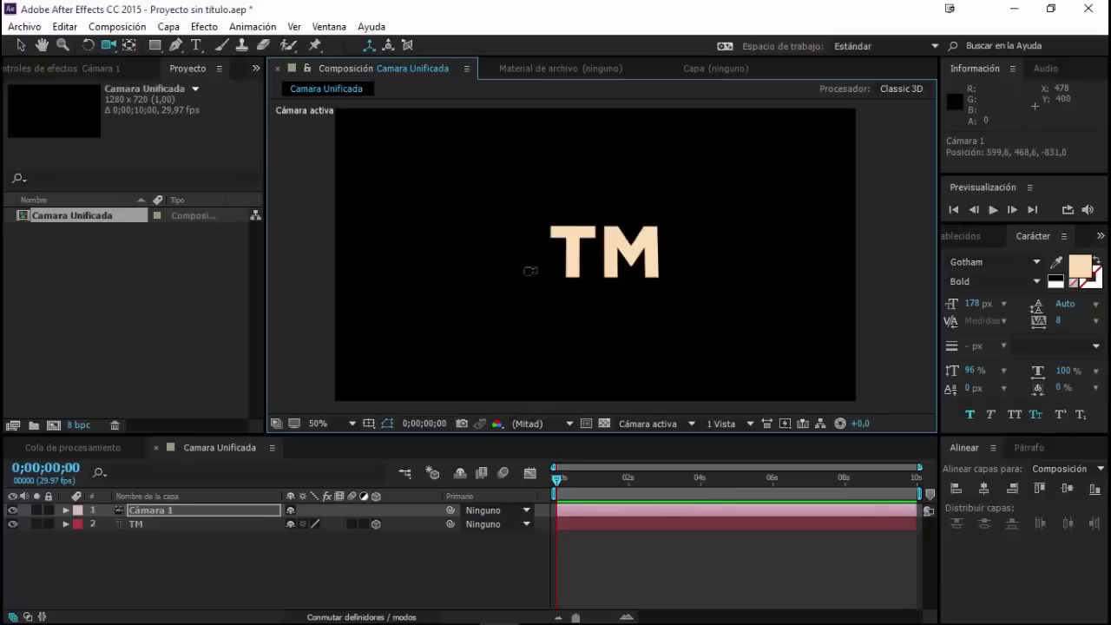
mouse_move(530, 271)
left_mouse_down()
mouse_move(631, 285)
mouse_move(467, 239)
mouse_move(506, 287)
left_mouse_up()
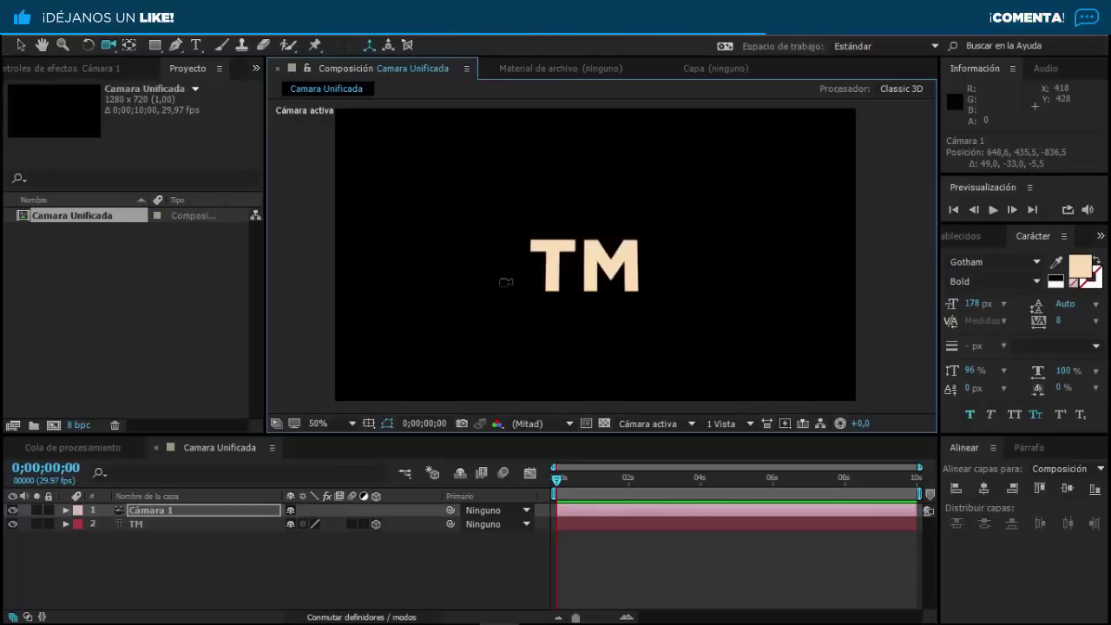
Dolly Cámara 1 closer and orbit it, ending at 570.6, 480.4, -682.8 with TM slightly tilted.
mouse_move(504, 291)
left_mouse_down()
mouse_move(509, 352)
mouse_move(509, 175)
left_mouse_up()
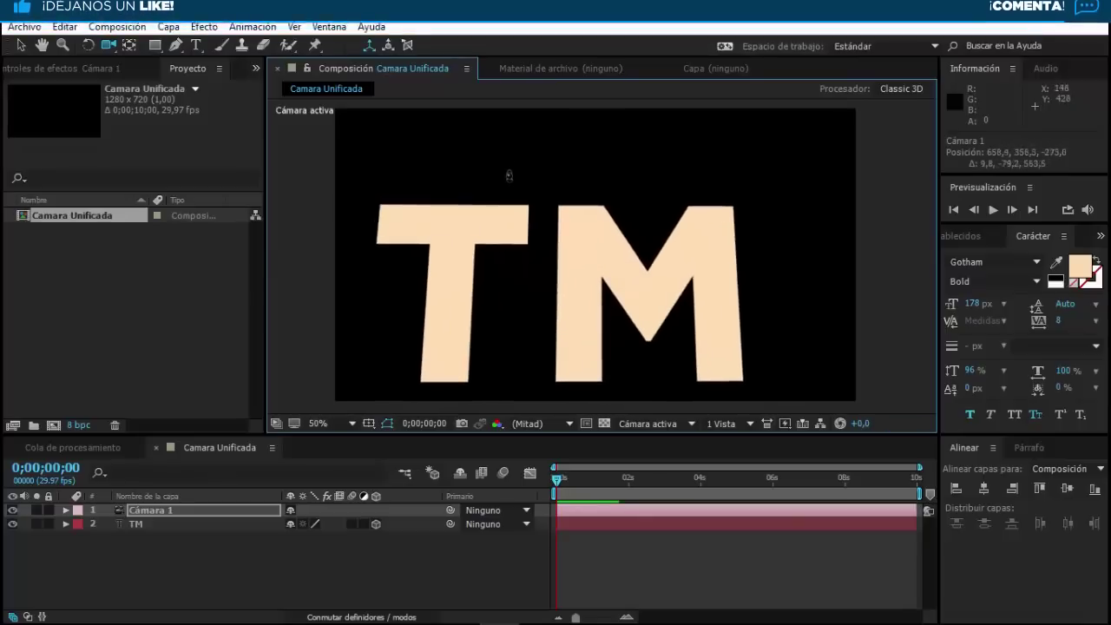
mouse_move(509, 176)
left_mouse_down()
mouse_move(506, 359)
mouse_move(508, 174)
mouse_move(515, 315)
mouse_move(516, 173)
mouse_move(516, 269)
left_mouse_up()
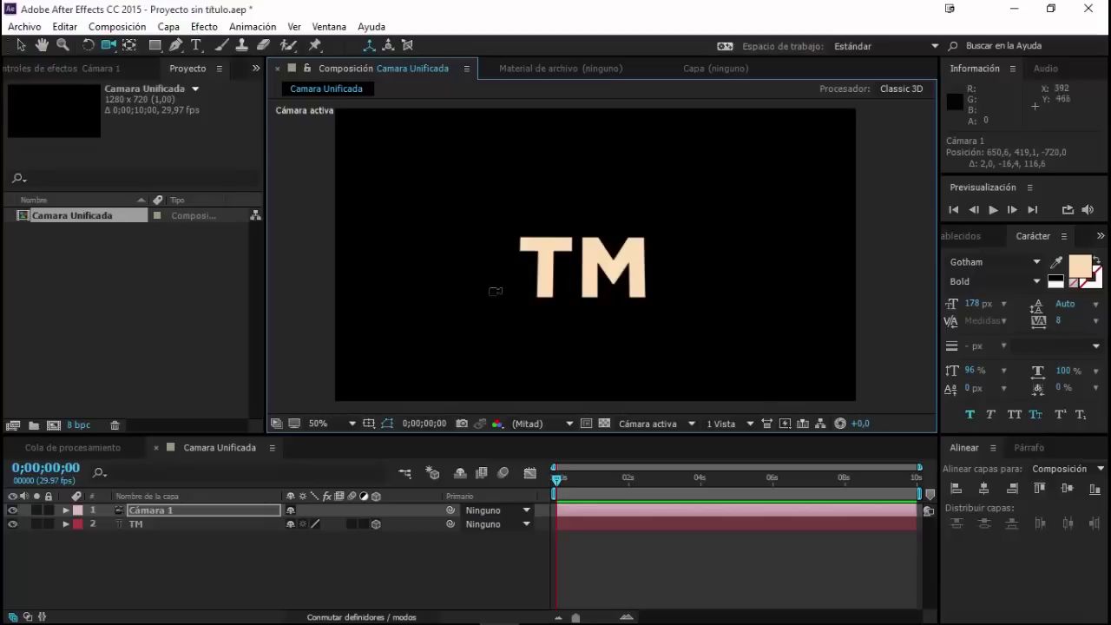
mouse_move(496, 288)
left_mouse_down()
mouse_move(516, 262)
mouse_move(493, 239)
mouse_move(488, 299)
left_mouse_up()
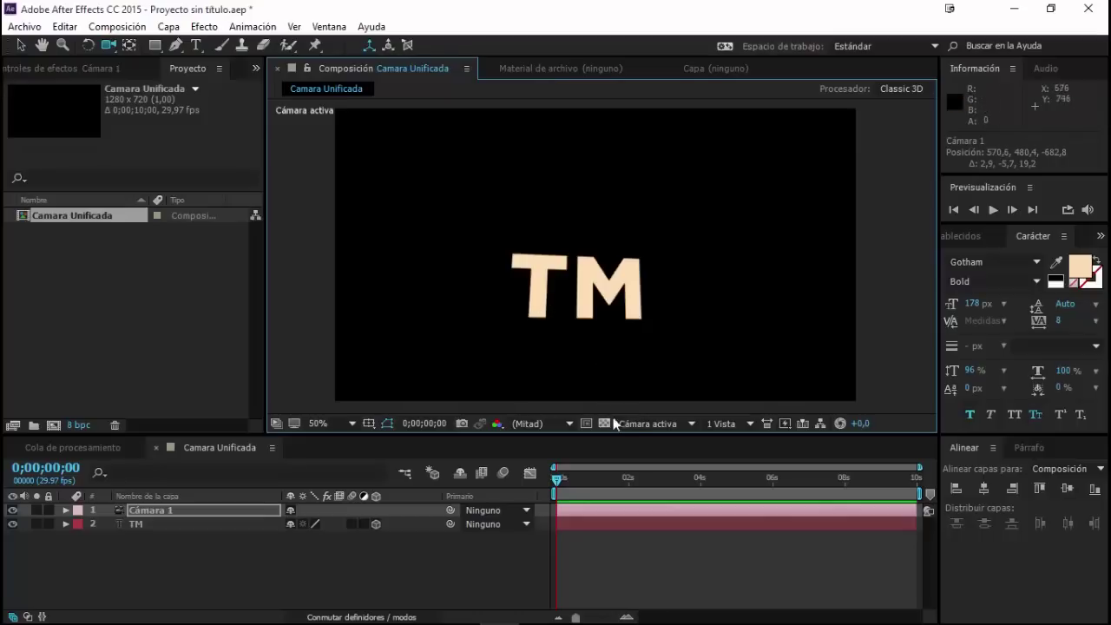
left_click(680, 427)
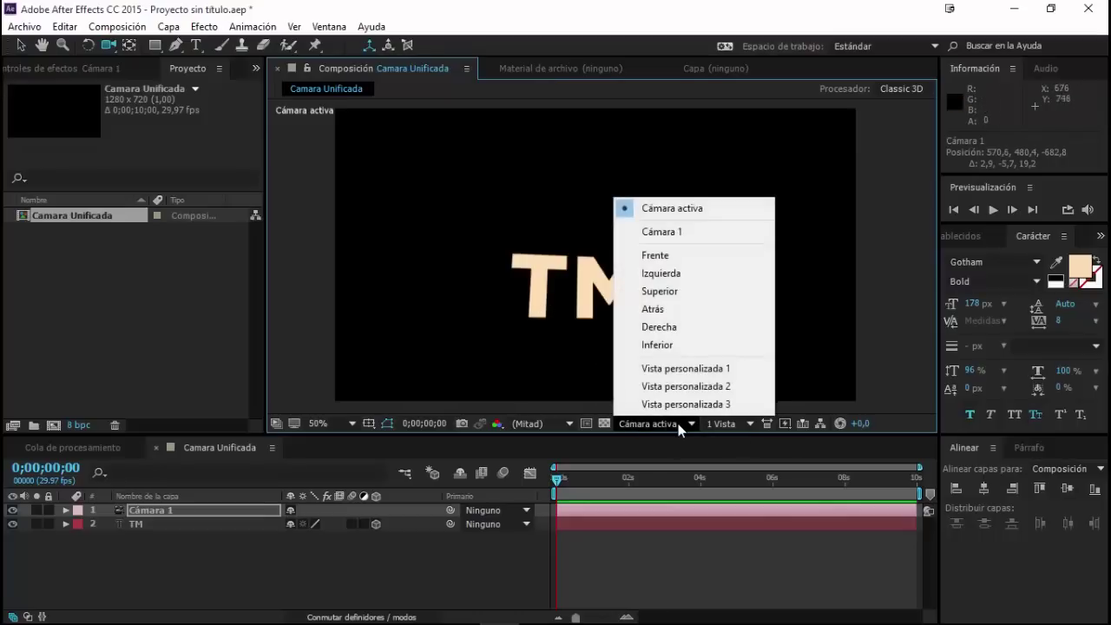
left_click(677, 423)
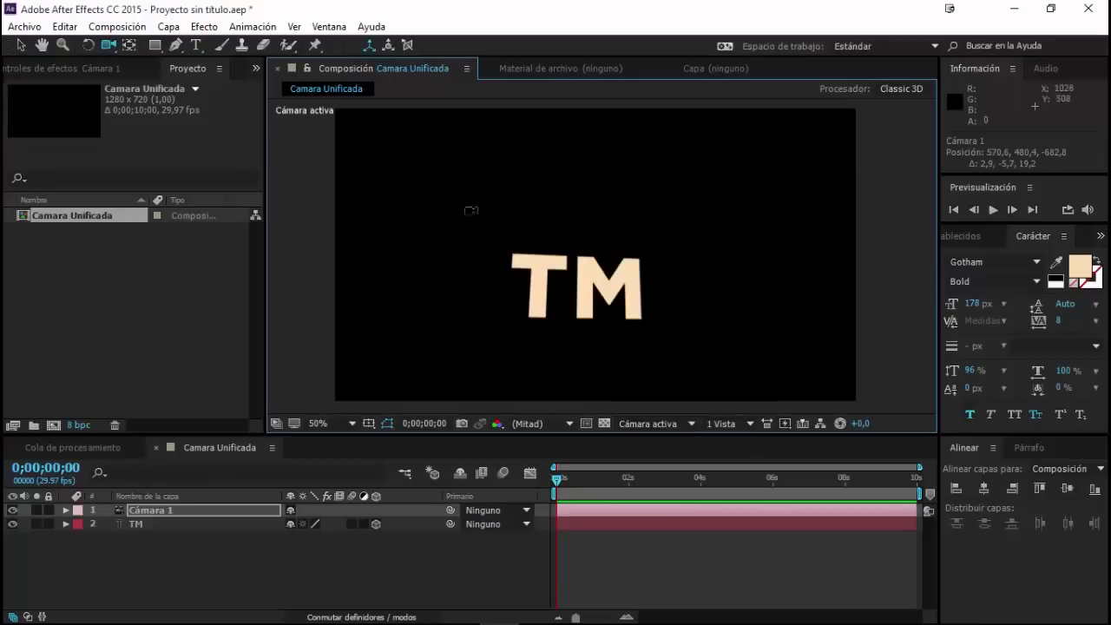
left_click(21, 45)
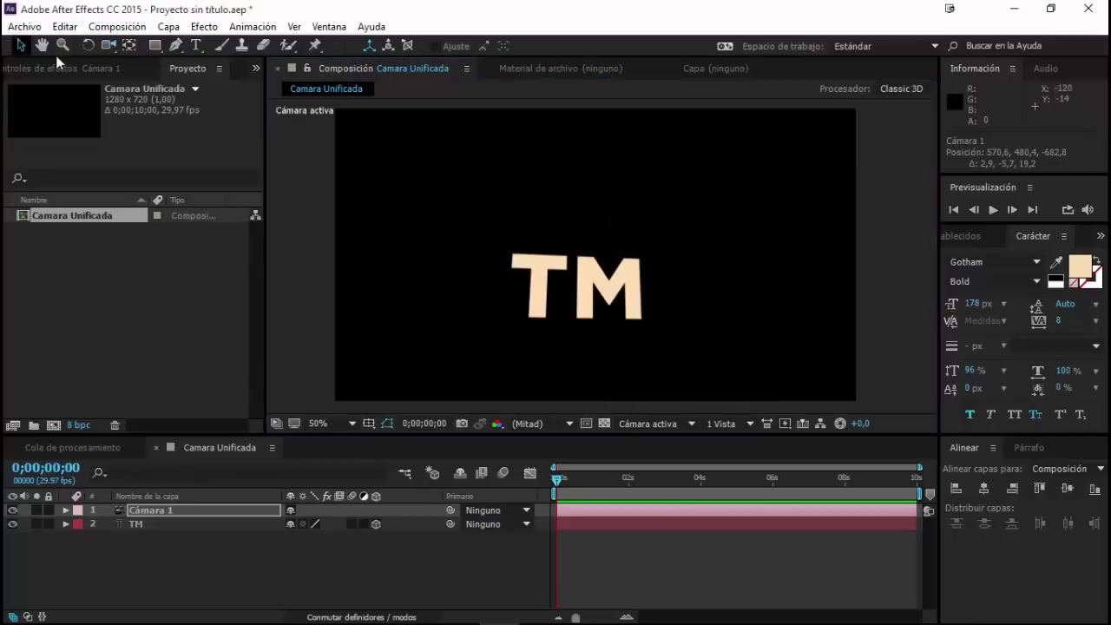
left_click(564, 170)
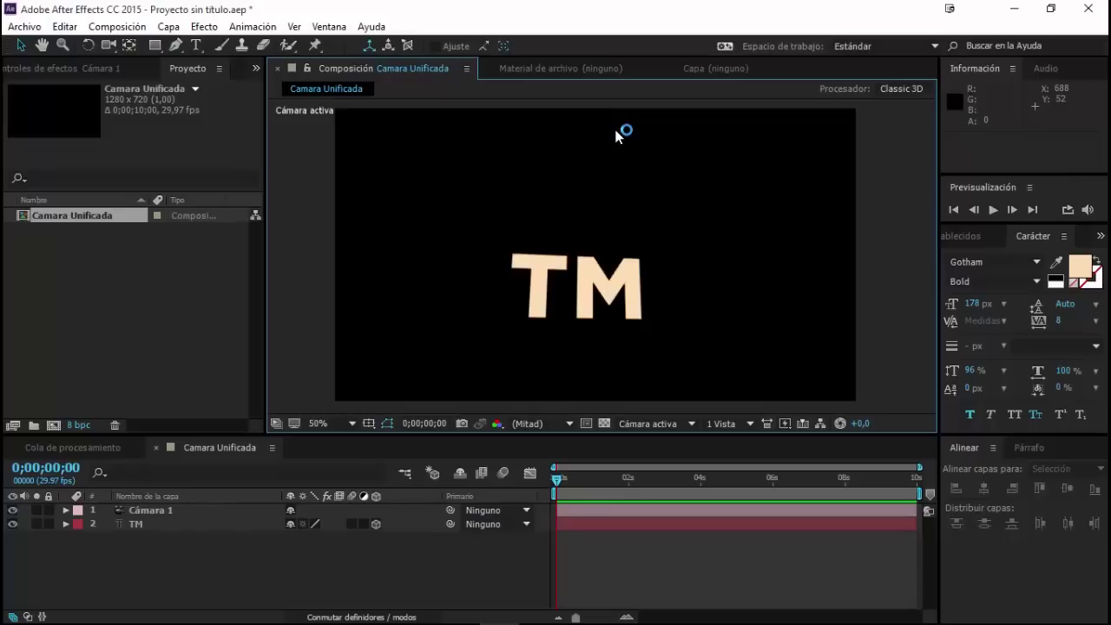
left_click(667, 423)
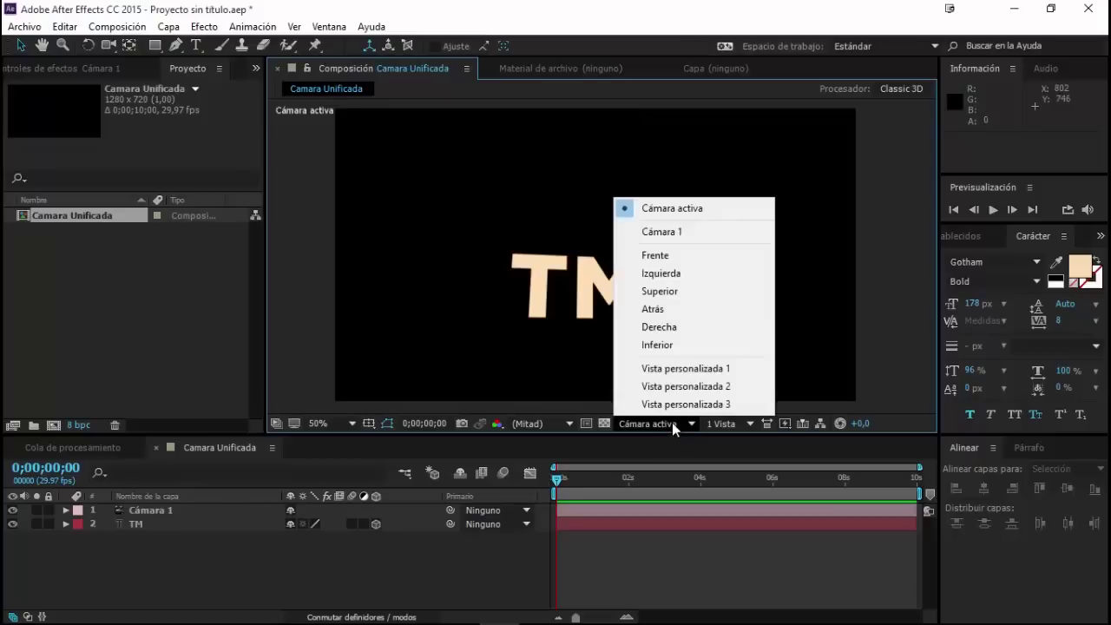
left_click(669, 258)
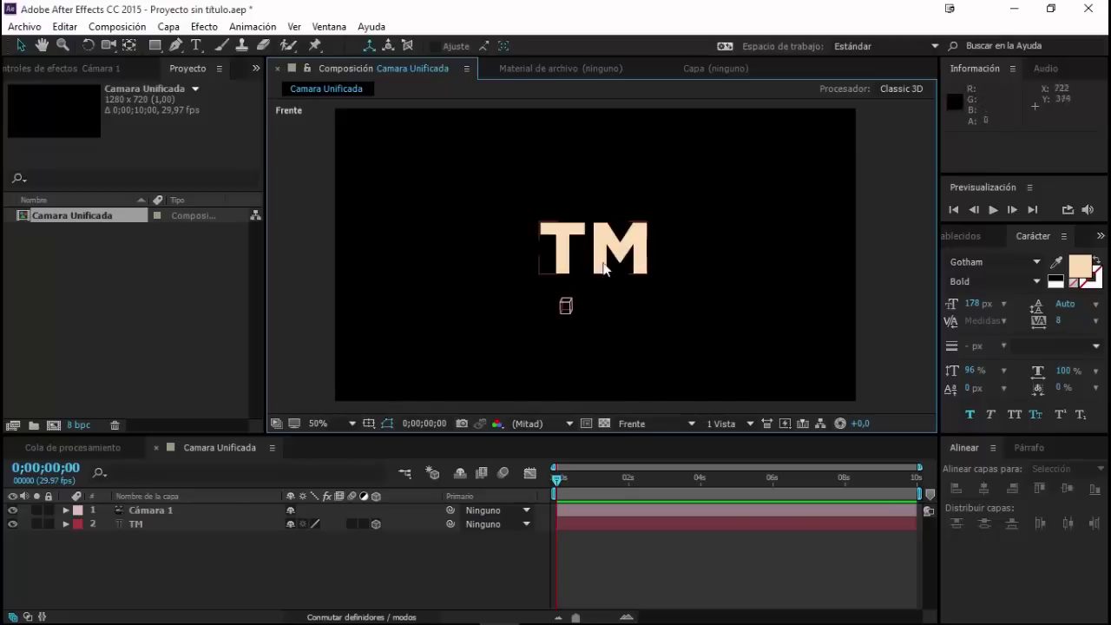
left_click(642, 425)
left_click(655, 276)
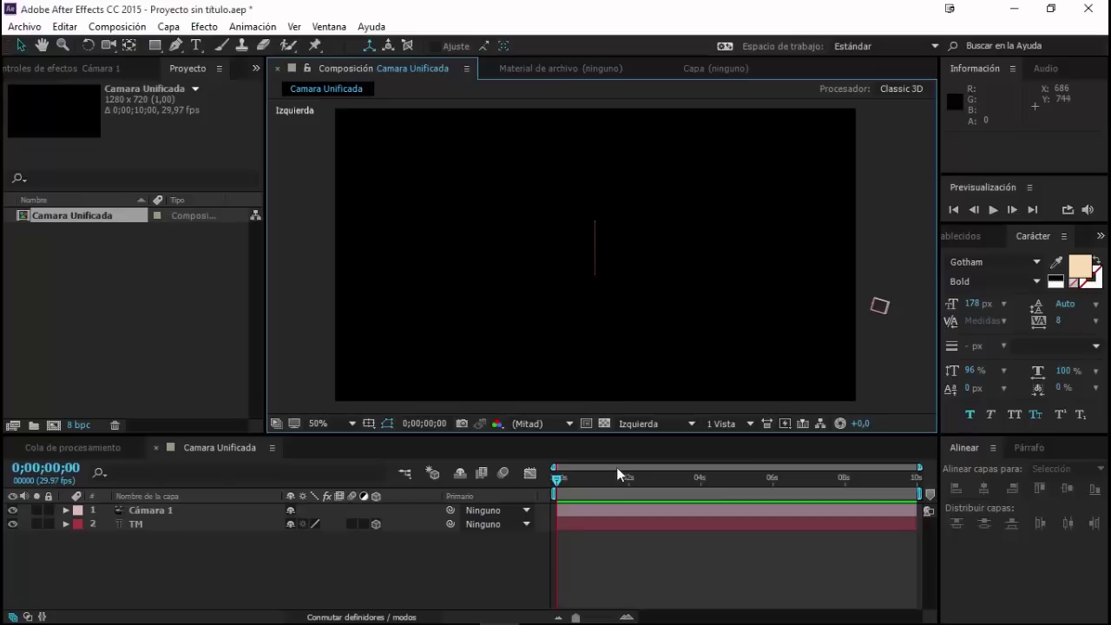
left_click(642, 424)
left_click(653, 292)
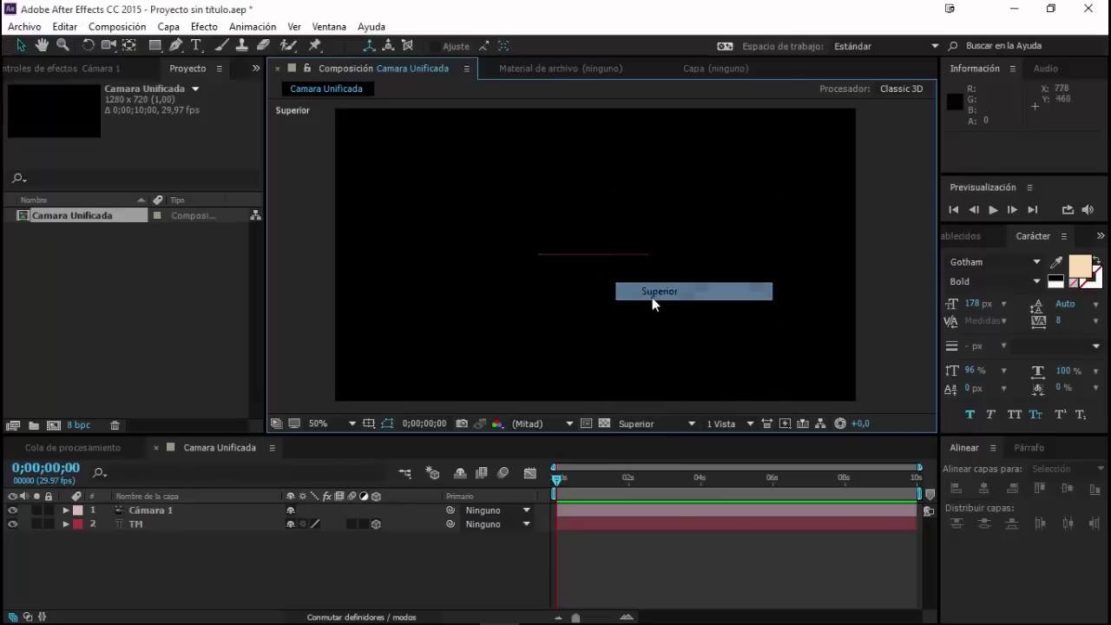
left_click(651, 424)
left_click(656, 310)
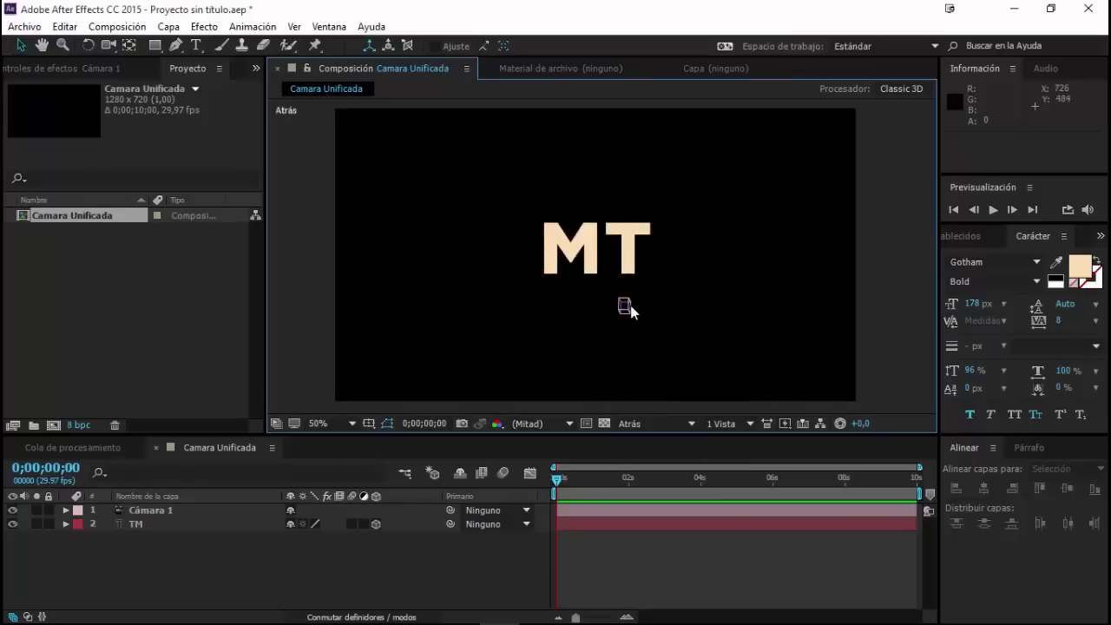
left_click(631, 424)
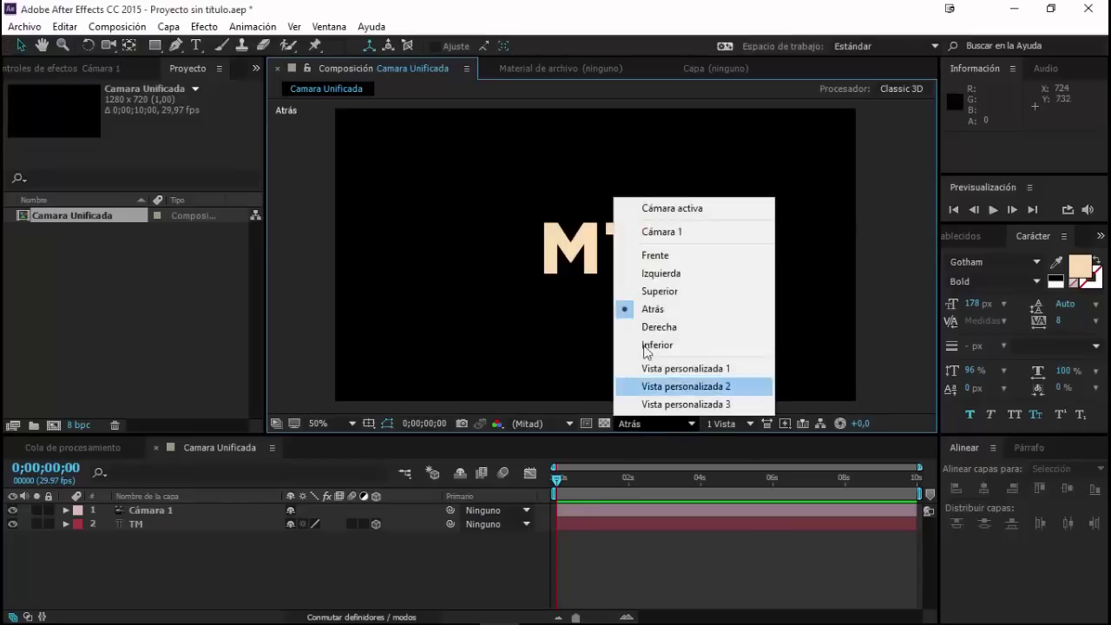
left_click(659, 332)
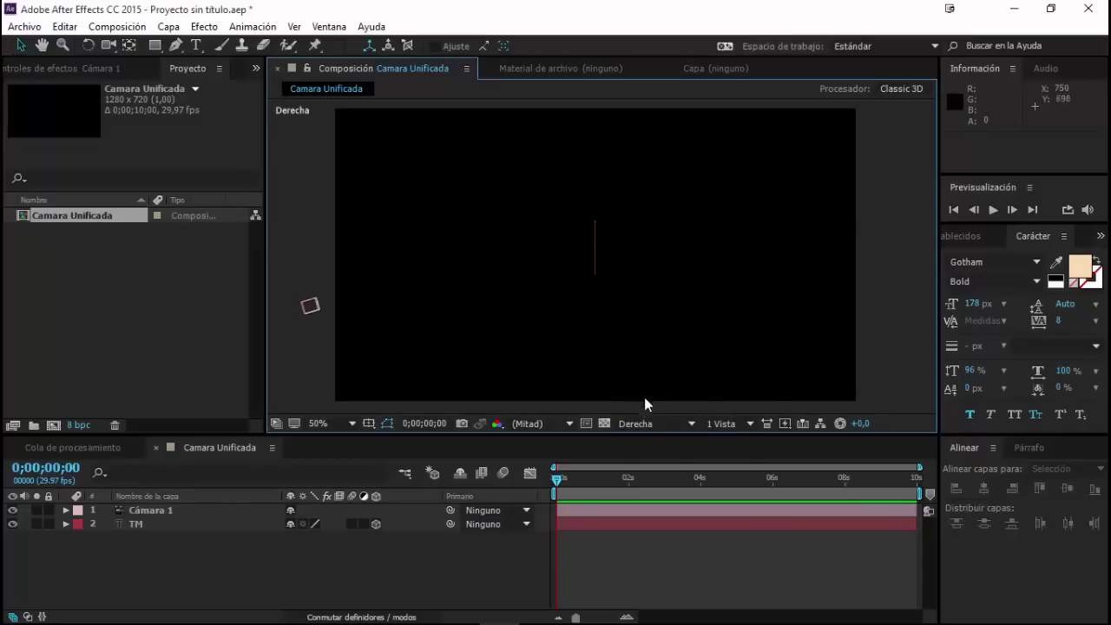
left_click(646, 424)
left_click(657, 345)
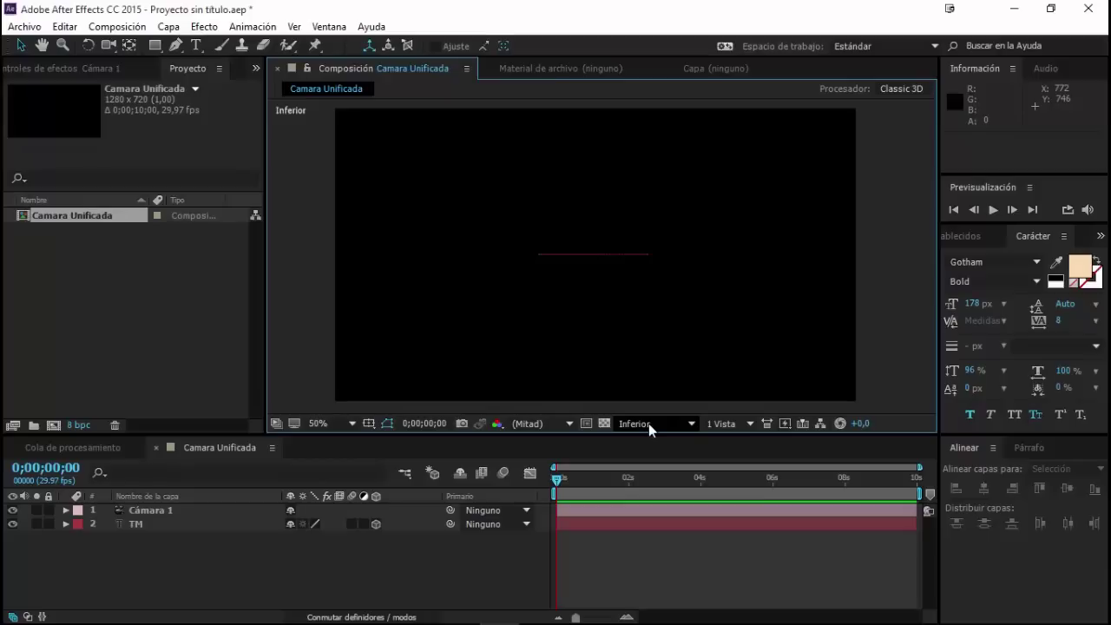
left_click(649, 424)
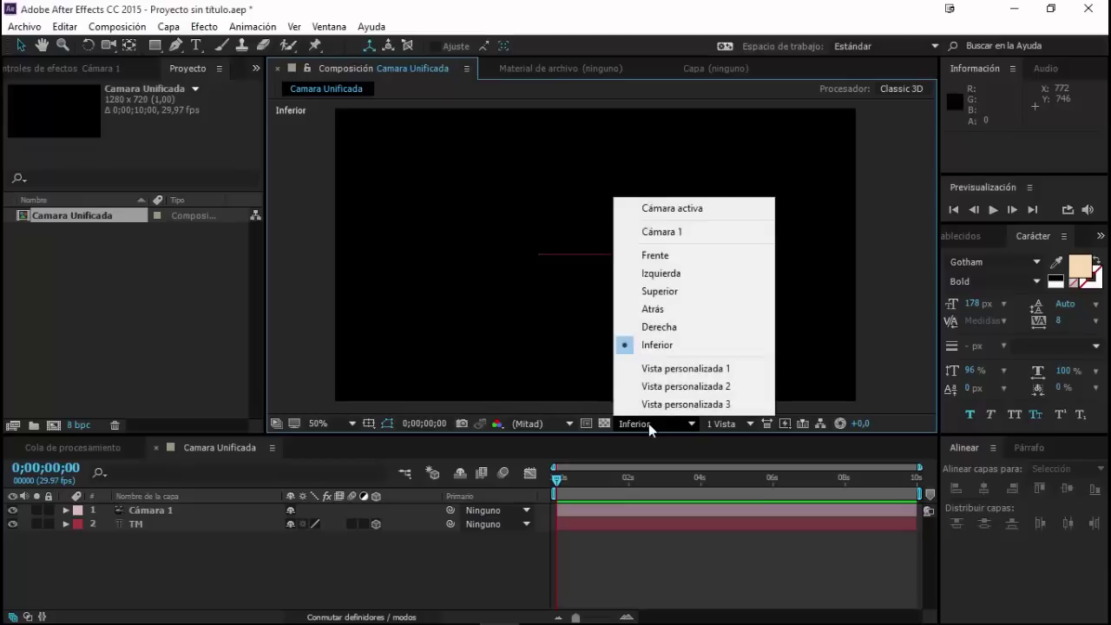
left_click(661, 211)
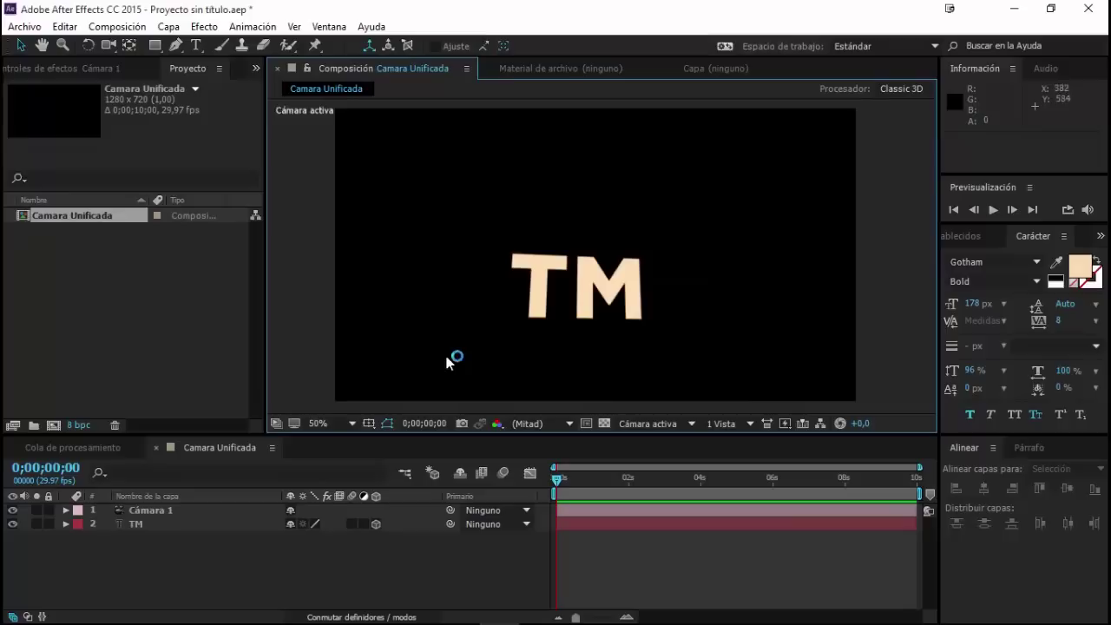
Nudge the TM text up and duplicate it with Ctrl+D to create TM 2.
left_click(21, 45)
left_click_drag(567, 297, 635, 244)
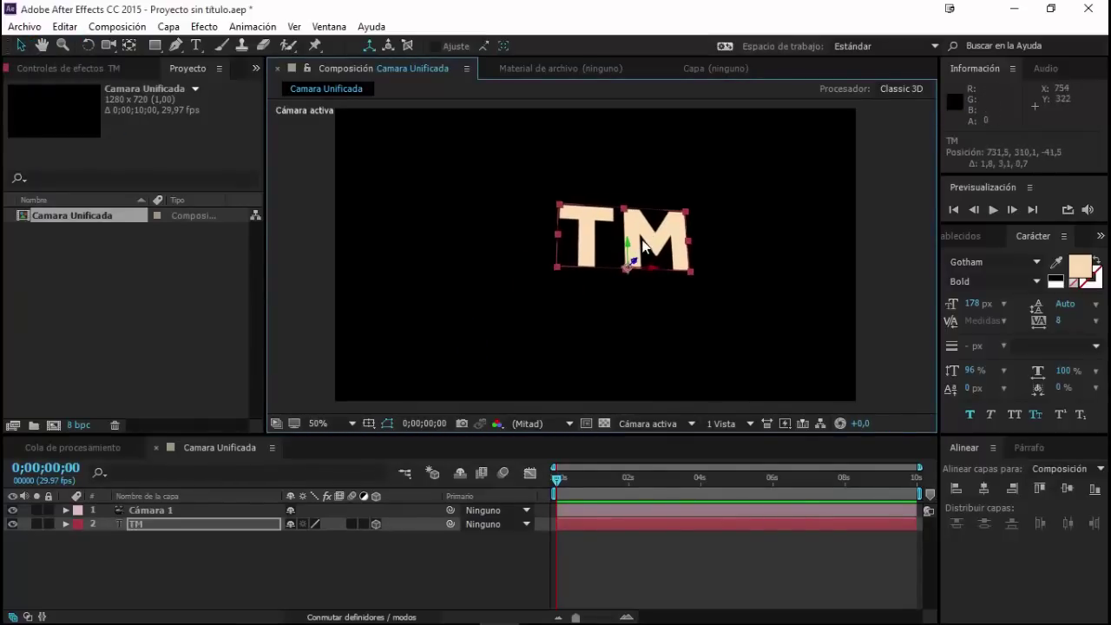
left_click(137, 526)
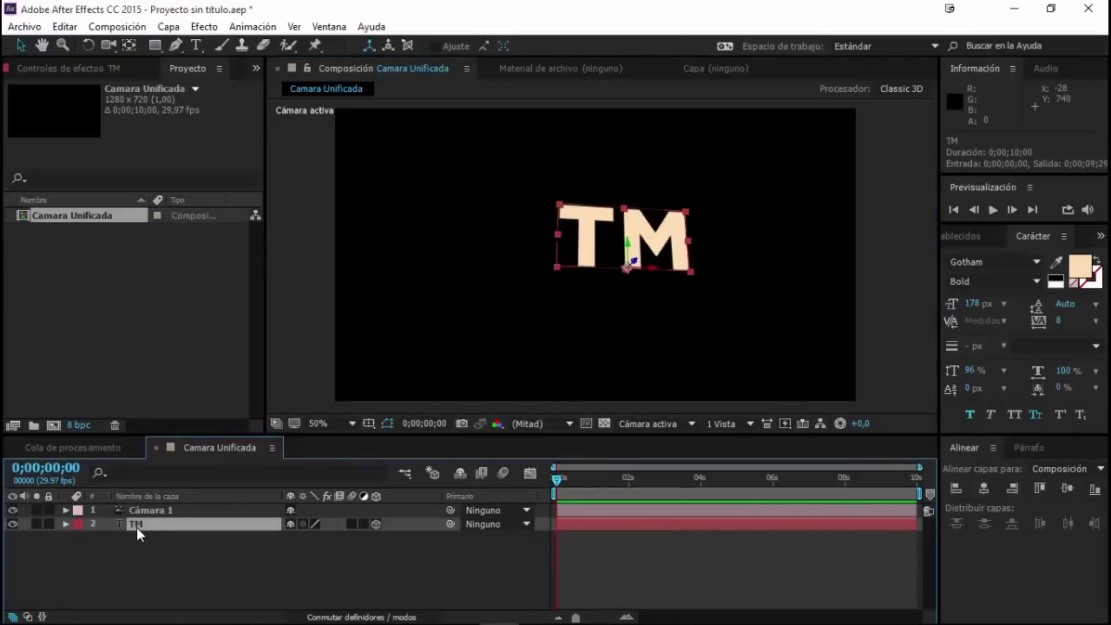
key("ctrl+d")
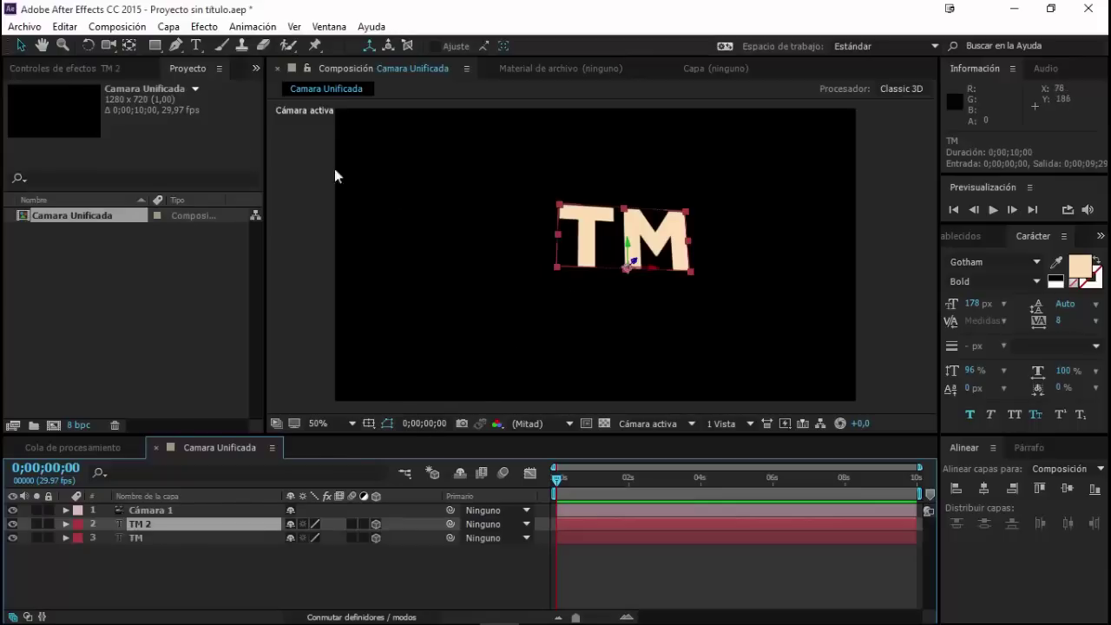
left_click(128, 48)
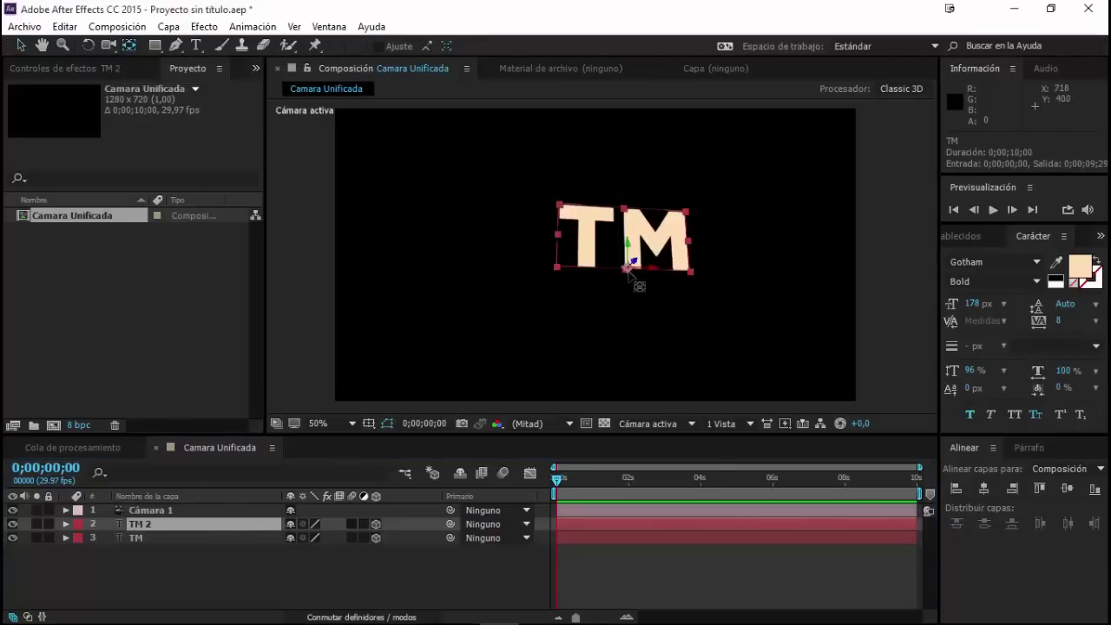
Move TM 2's anchor to the letters' top edge and set its X Rotation to 90°.
left_click_drag(627, 269, 627, 215)
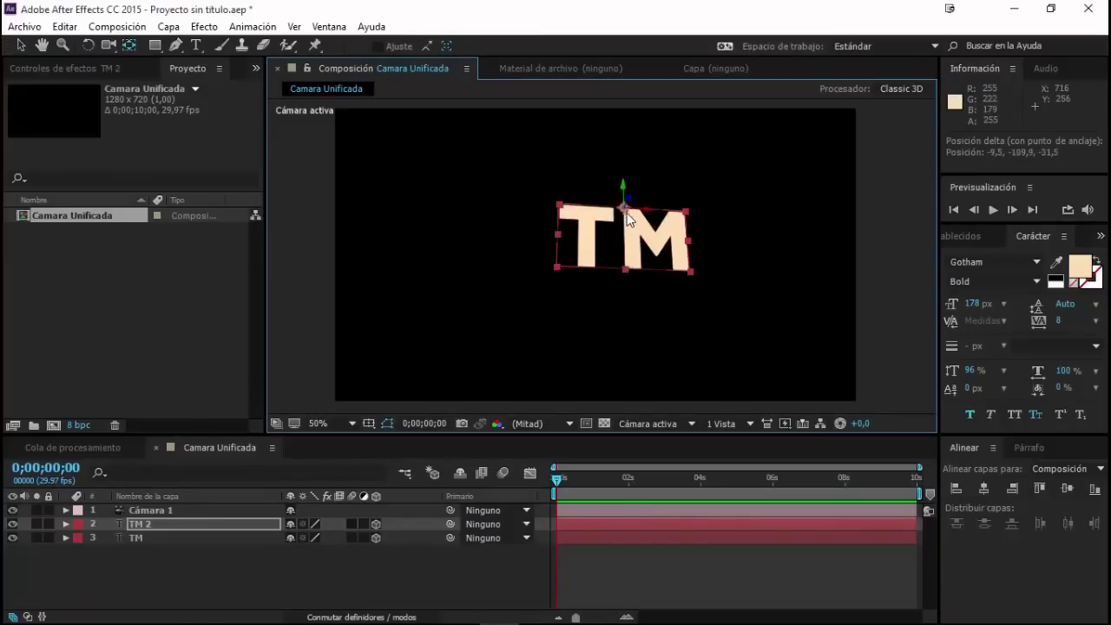
left_click(175, 527)
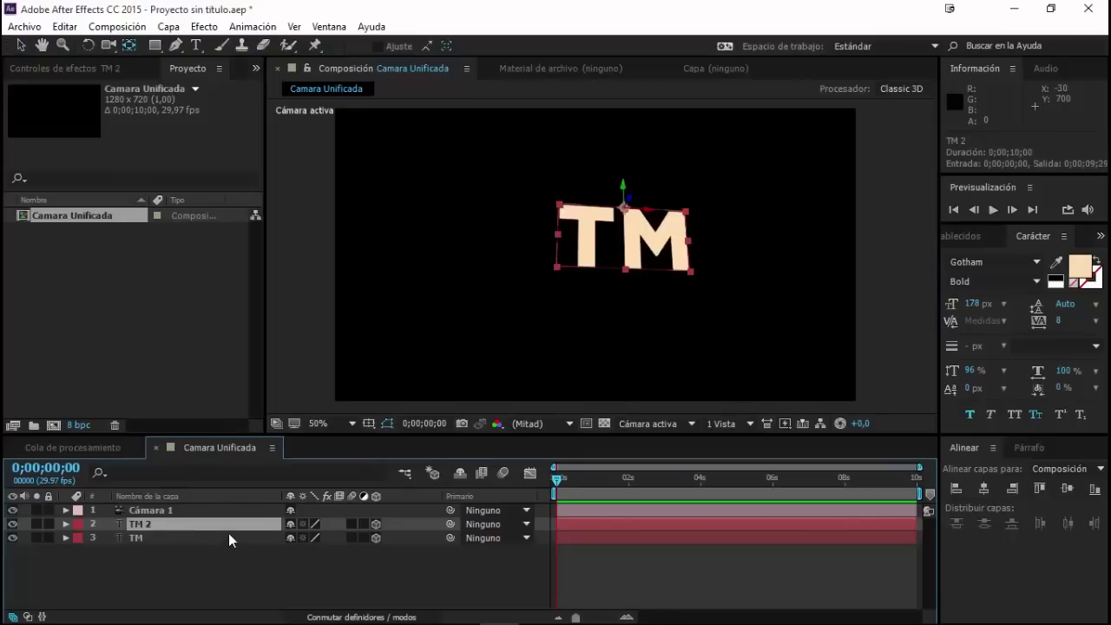
key("r")
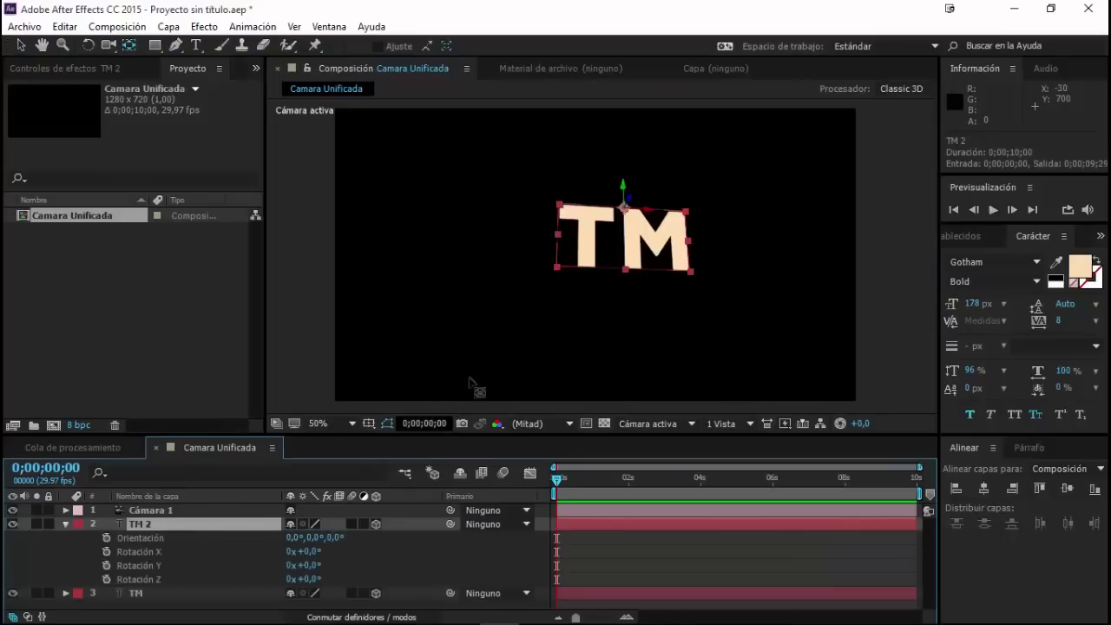
mouse_move(308, 551)
left_mouse_down()
mouse_move(294, 551)
mouse_move(307, 551)
left_mouse_up()
left_click(310, 551)
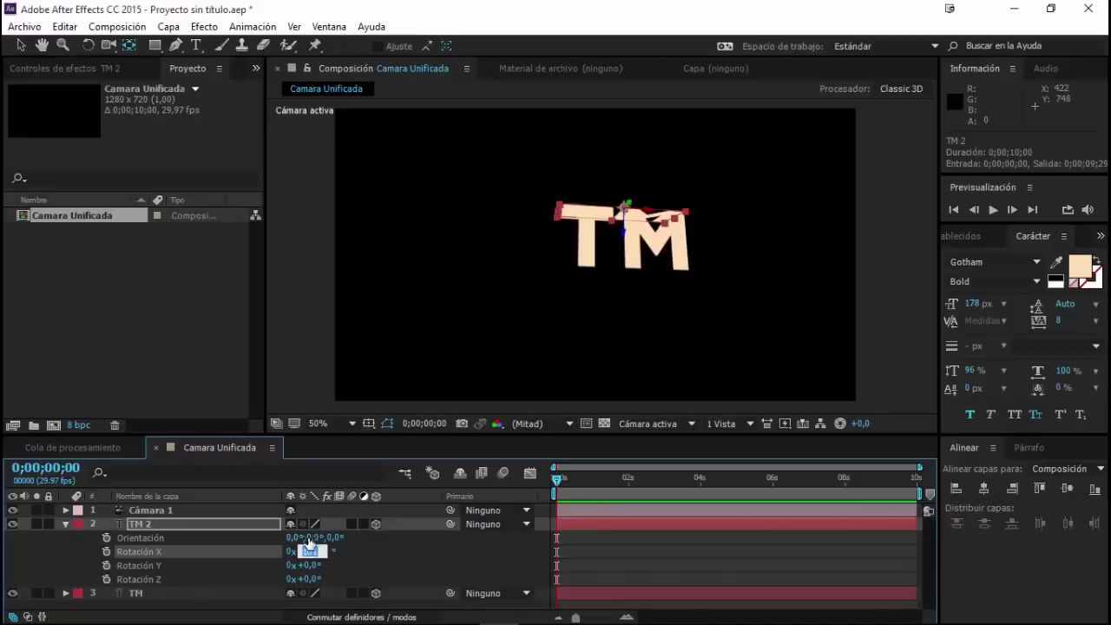
type("90")
key("Return")
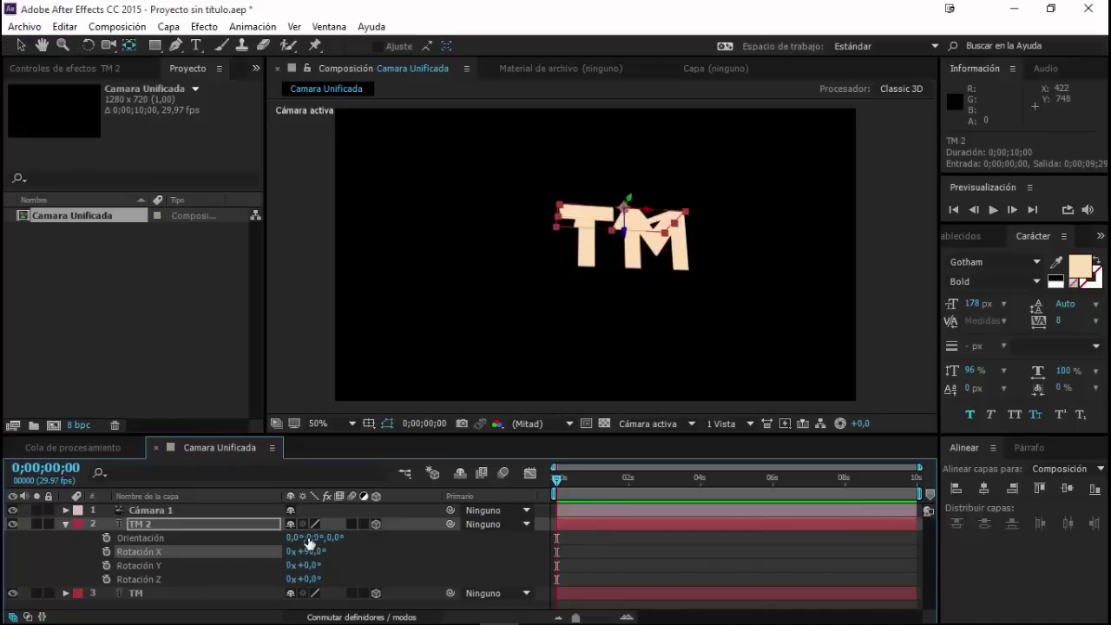
Set TM 2's fill colour to the darker tan #CB9753 in the Character panel.
left_click(1083, 274)
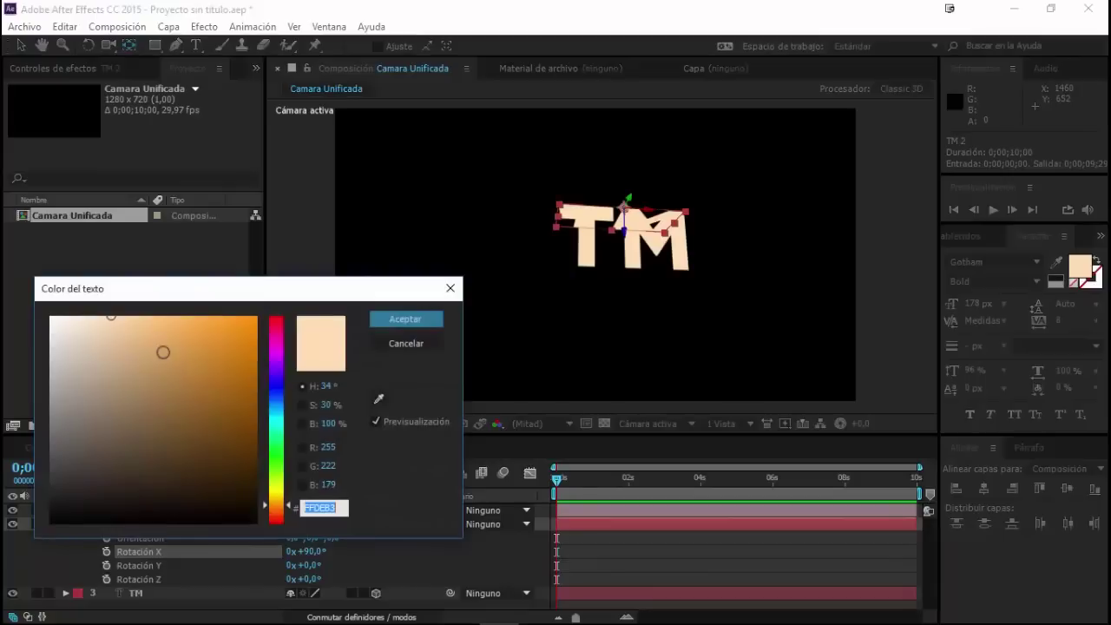
left_click(173, 359)
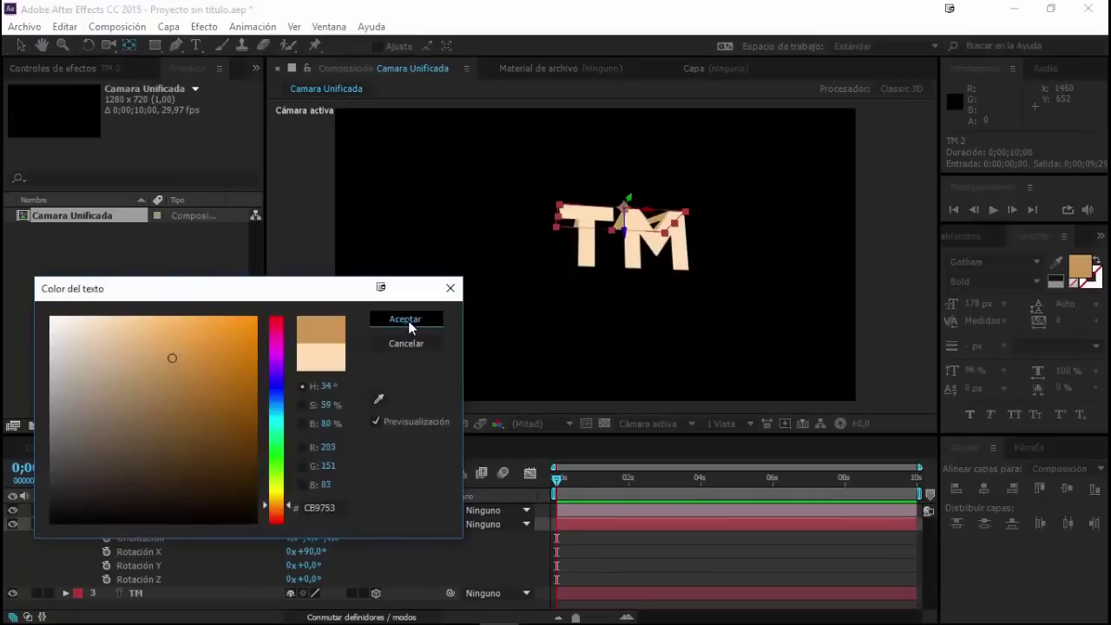
left_click(408, 319)
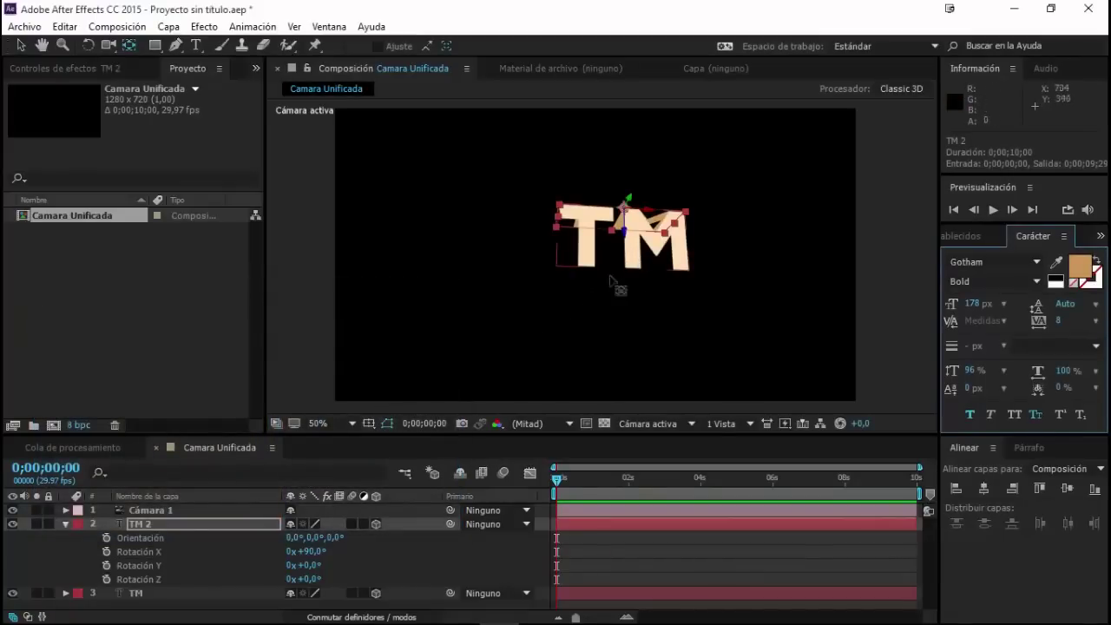
left_click(152, 525)
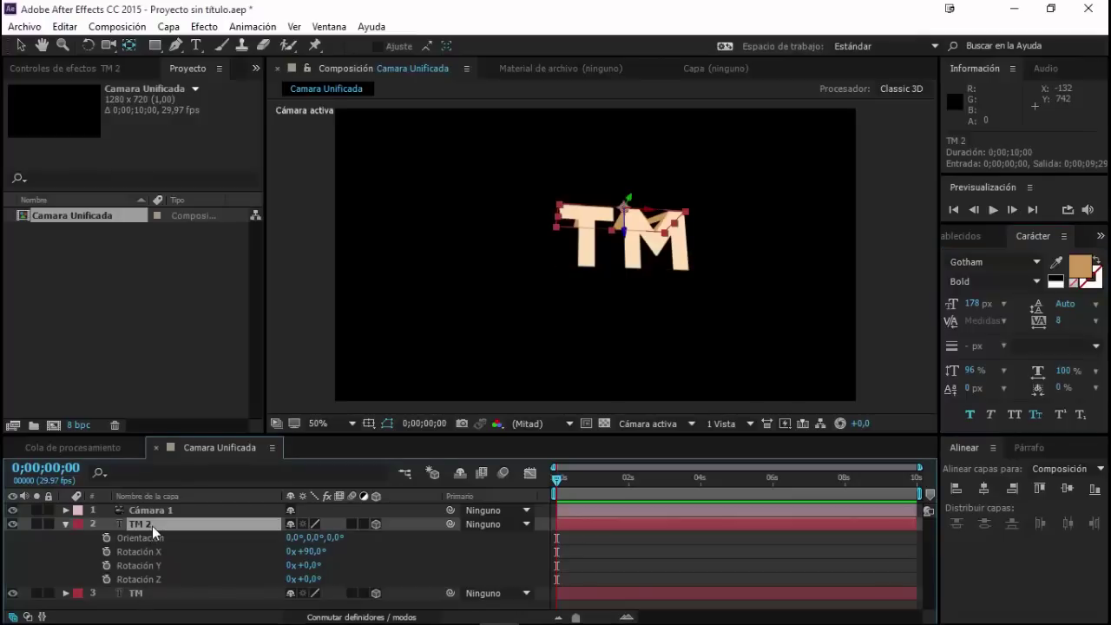
Duplicate TM 2 as TM 3, drag it down to 725.2, 311.5, -41.5, then deselect.
key("ctrl+d")
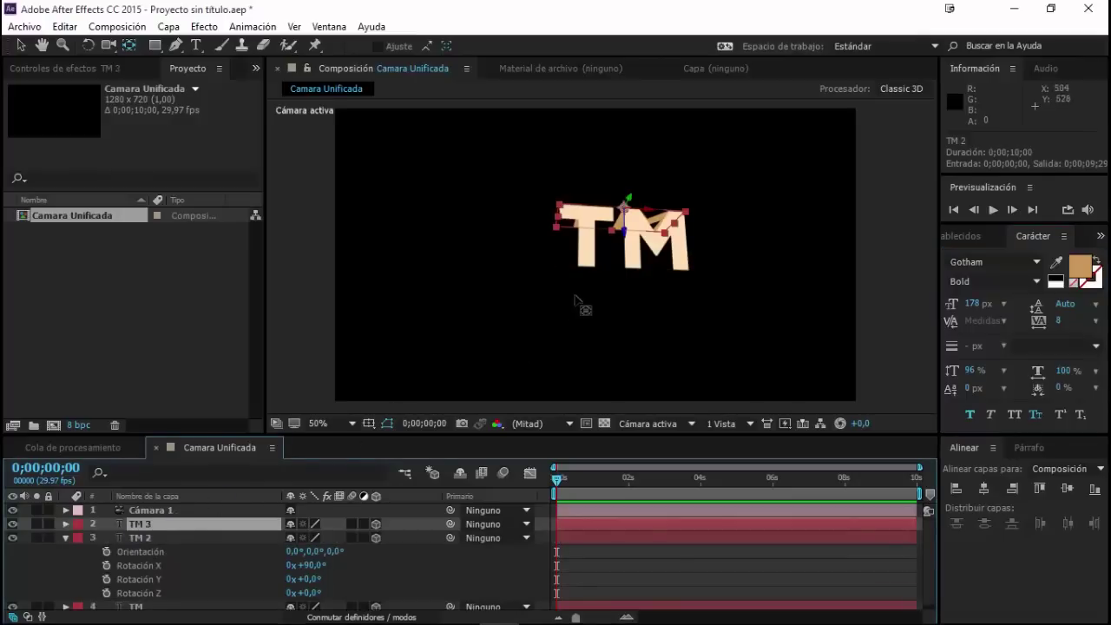
left_click(21, 46)
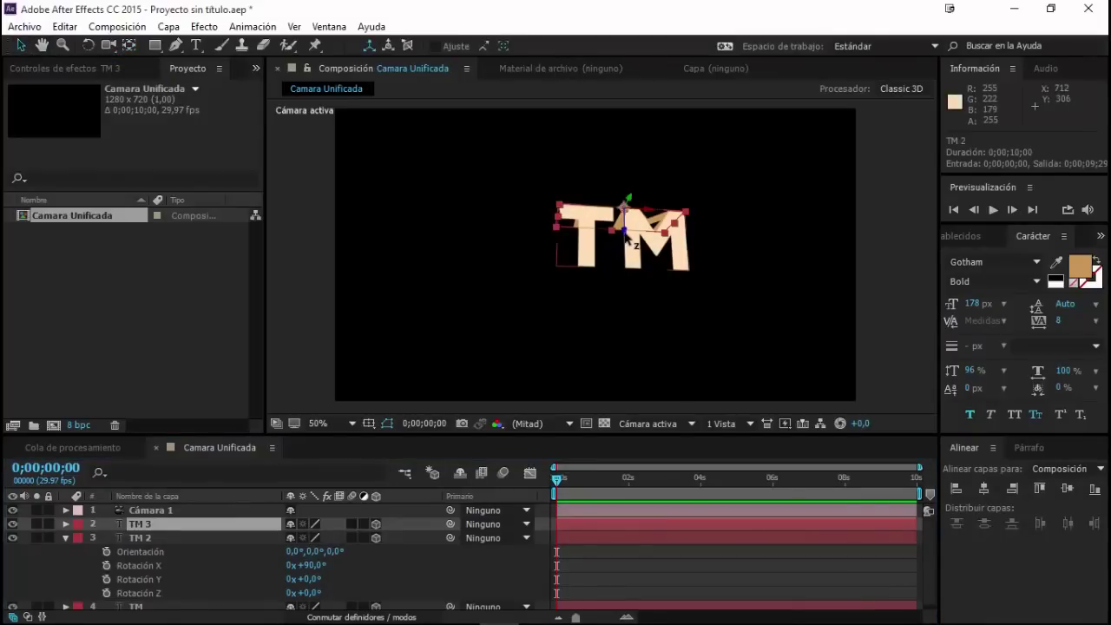
left_click_drag(625, 237, 632, 284)
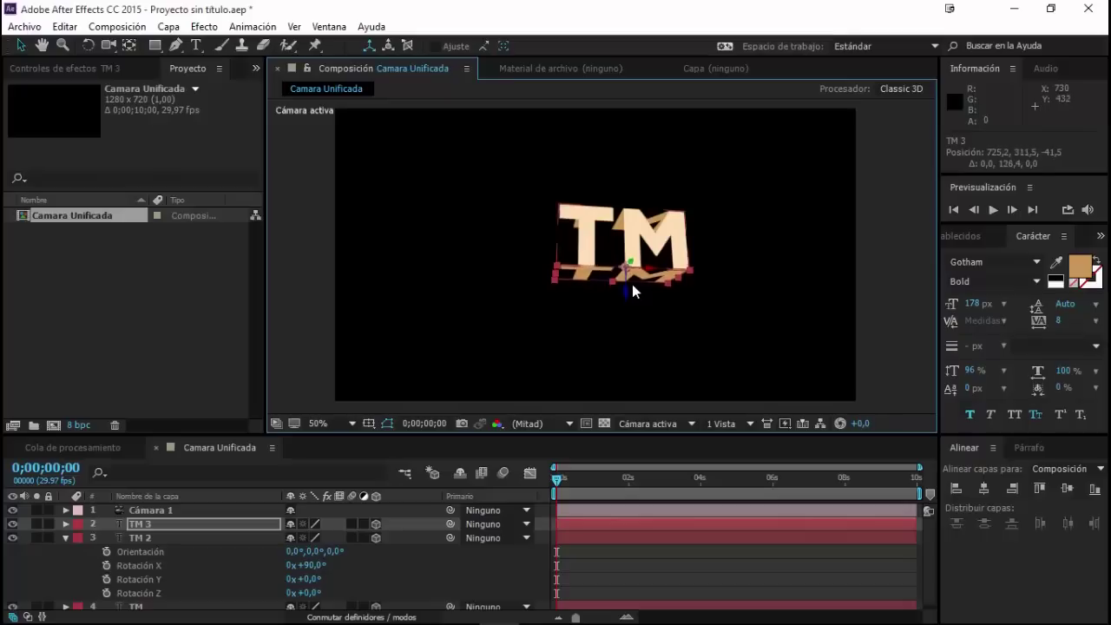
left_click(716, 606)
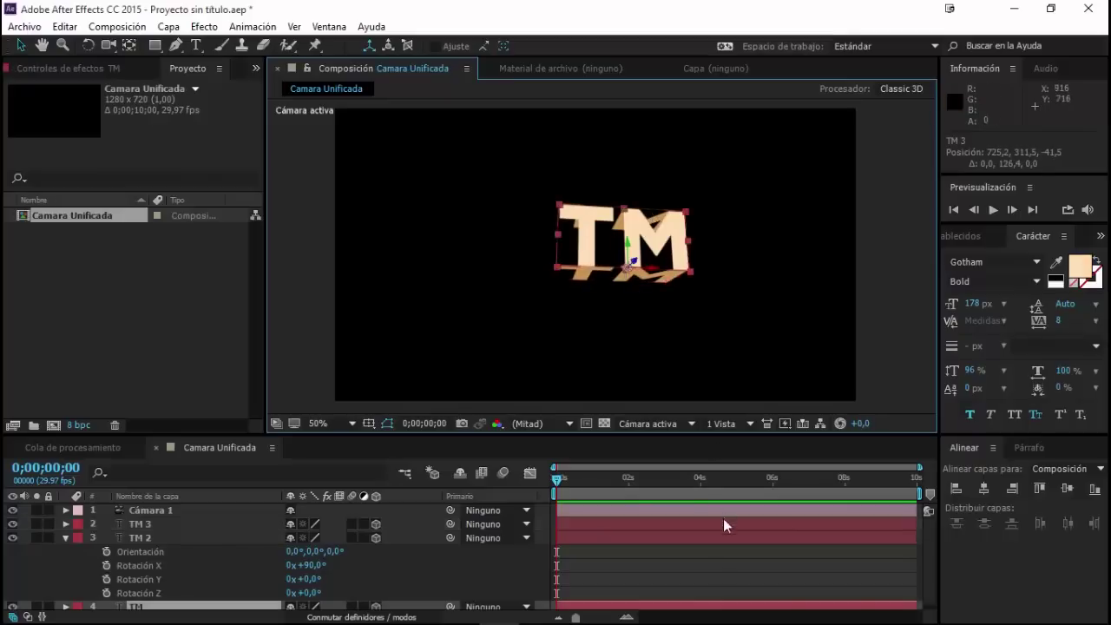
left_click(709, 576)
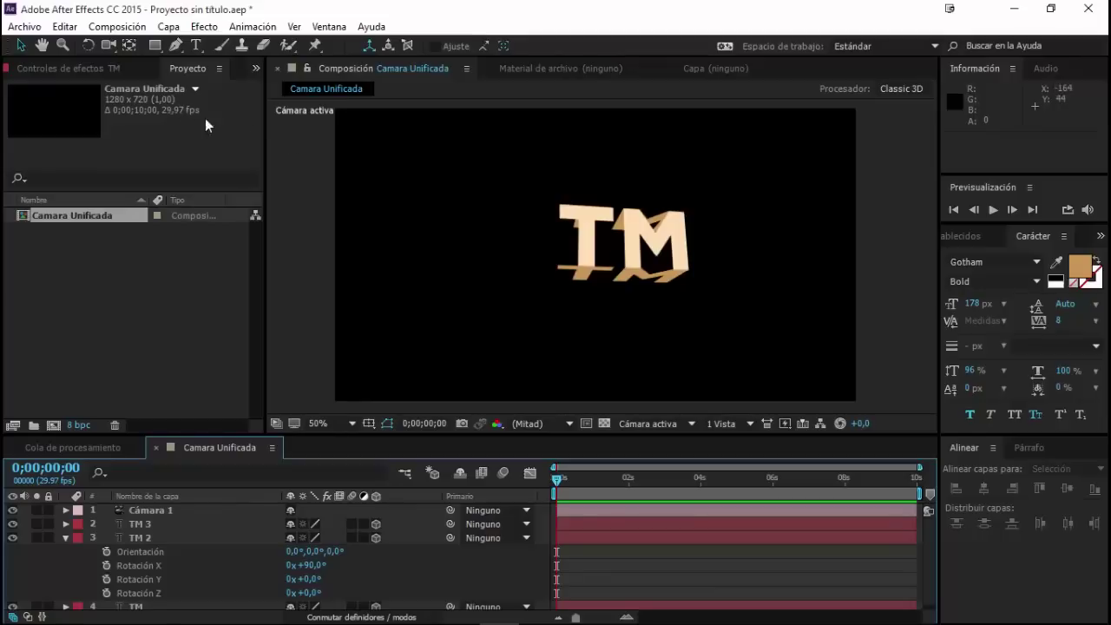
Orbit Cámara 1 to view TM with its tan top and bottom copies at an angle.
key("c")
mouse_move(521, 261)
left_mouse_down()
mouse_move(594, 267)
mouse_move(682, 306)
mouse_move(555, 308)
mouse_move(572, 288)
mouse_move(598, 335)
mouse_move(551, 329)
left_mouse_up()
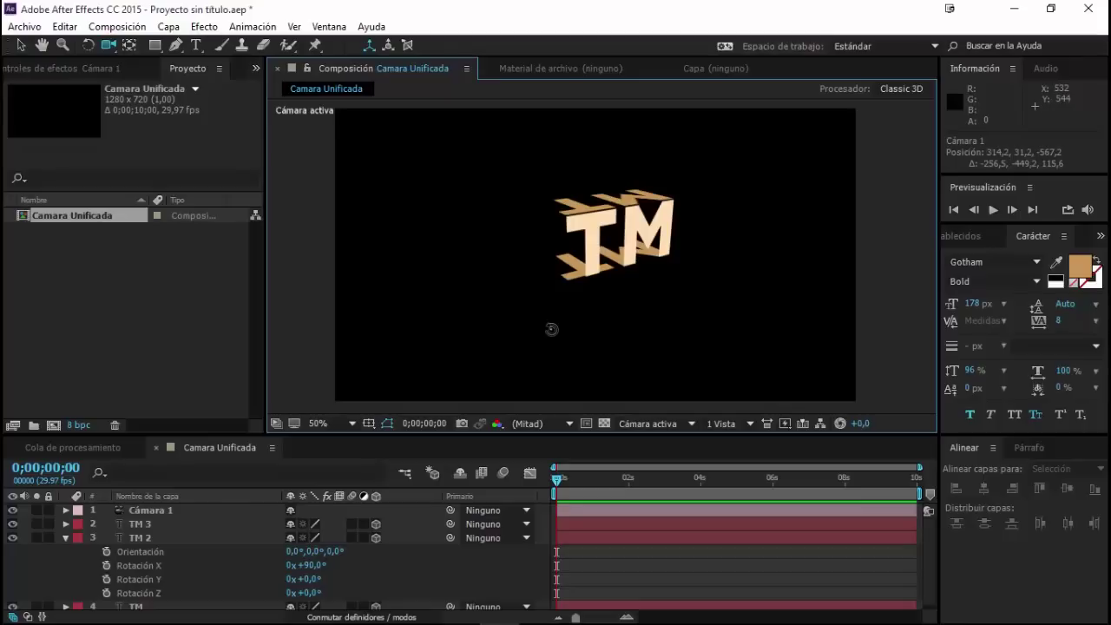
left_click(658, 423)
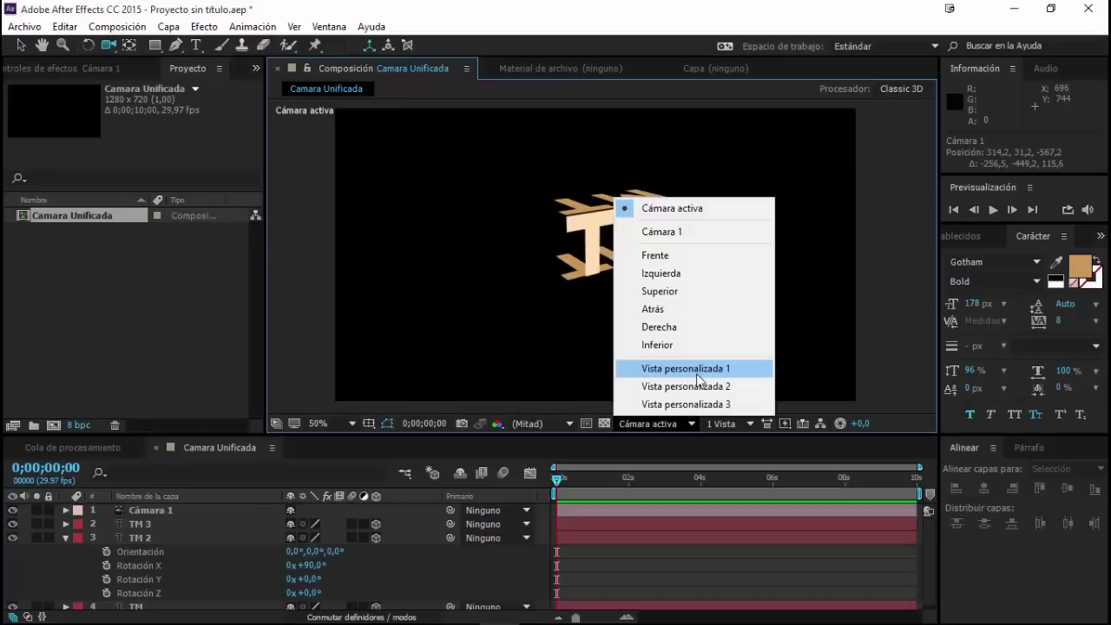
Select the Cámara 1 layer and switch the viewer to Vista personalizada 1.
left_click(158, 513)
left_click(164, 510)
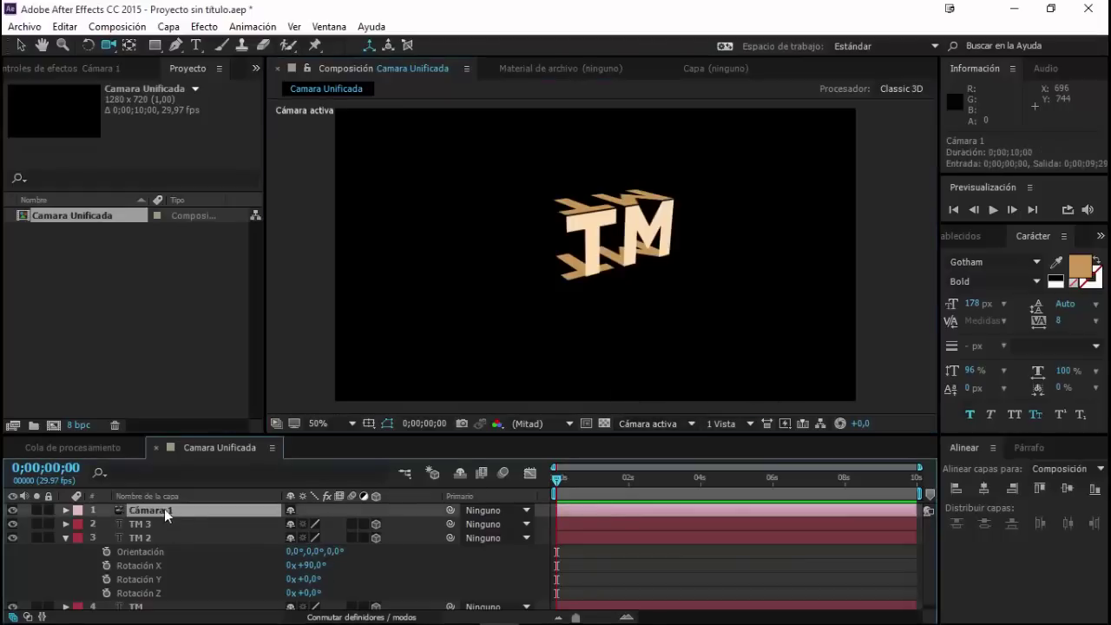
left_click(651, 423)
left_click(685, 367)
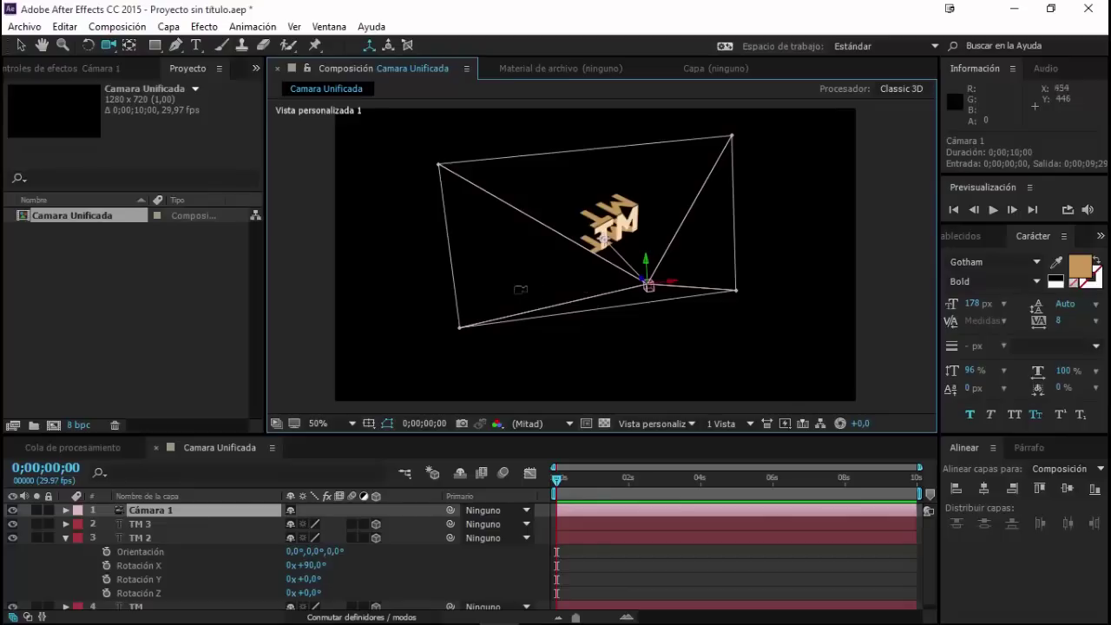
Orbit the custom view around the TM text and the camera frame.
left_click_drag(519, 290, 576, 281)
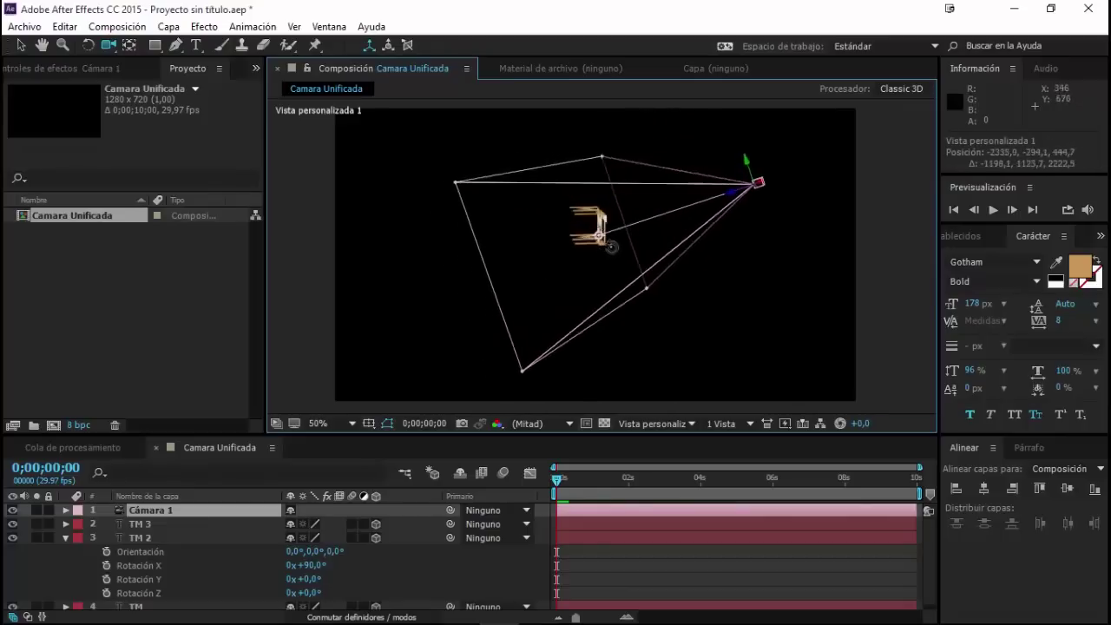
left_click_drag(576, 282, 796, 179)
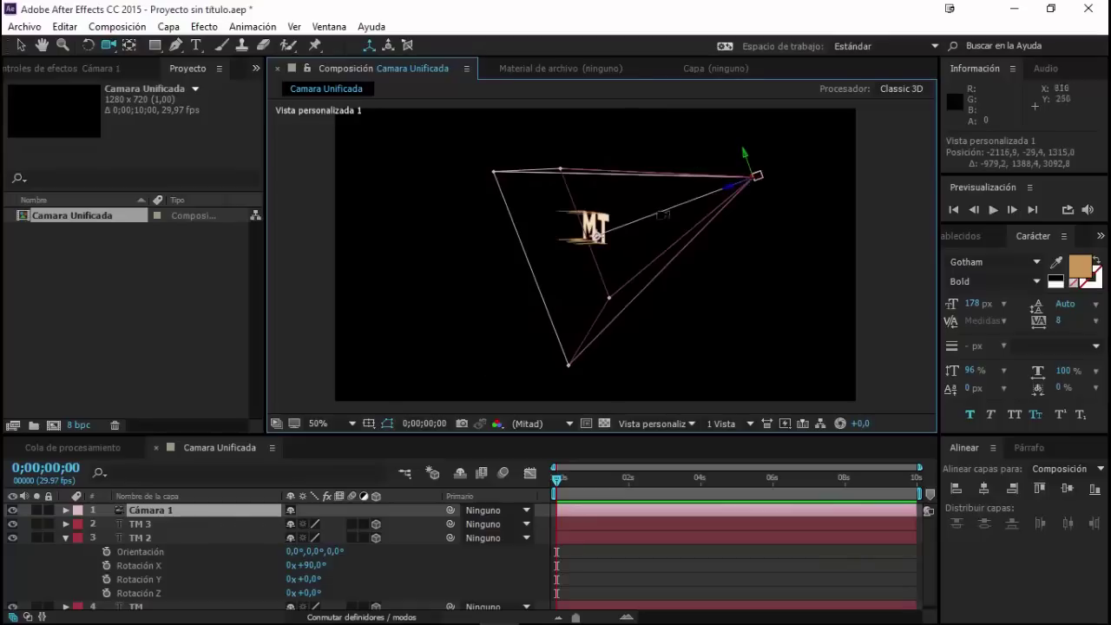
left_click_drag(698, 209, 599, 224)
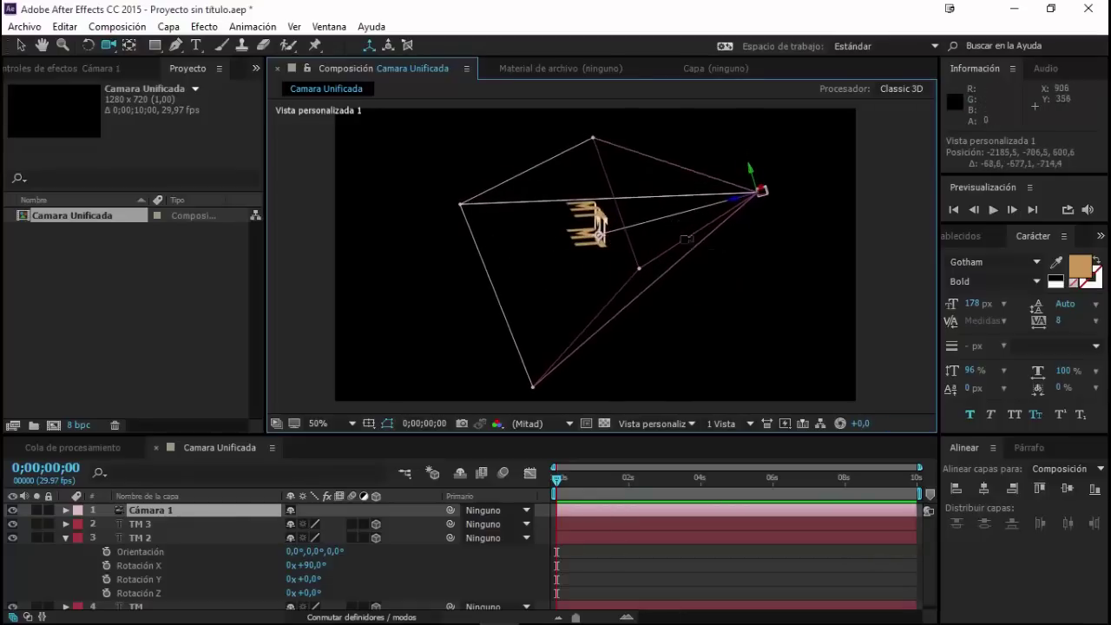
mouse_move(698, 238)
left_mouse_down()
mouse_move(662, 257)
mouse_move(740, 209)
left_mouse_up()
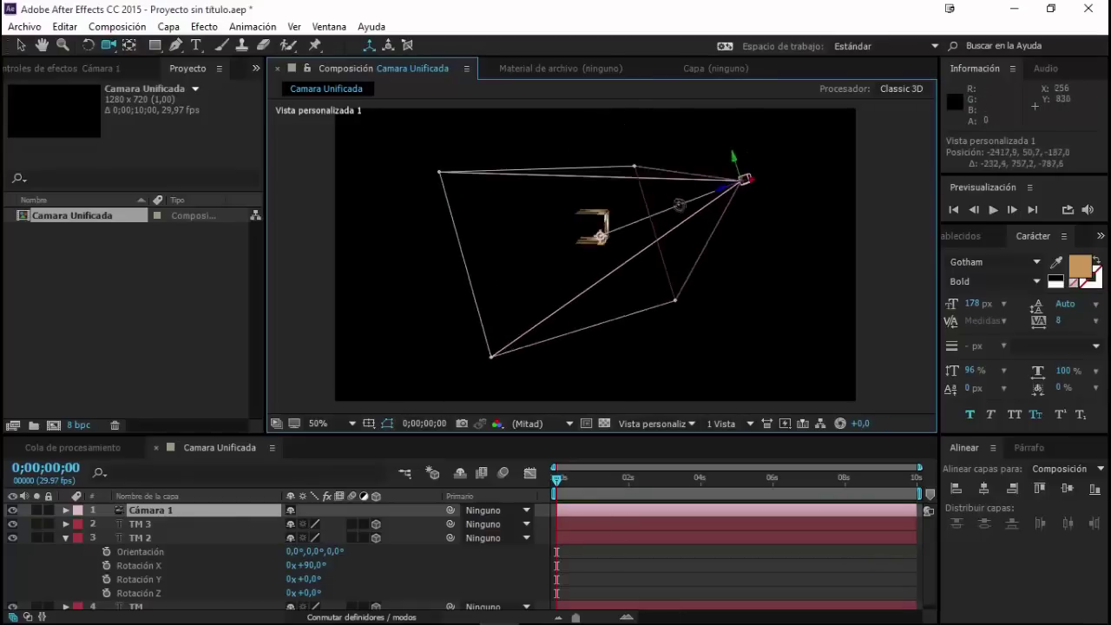
left_click_drag(724, 221, 662, 247)
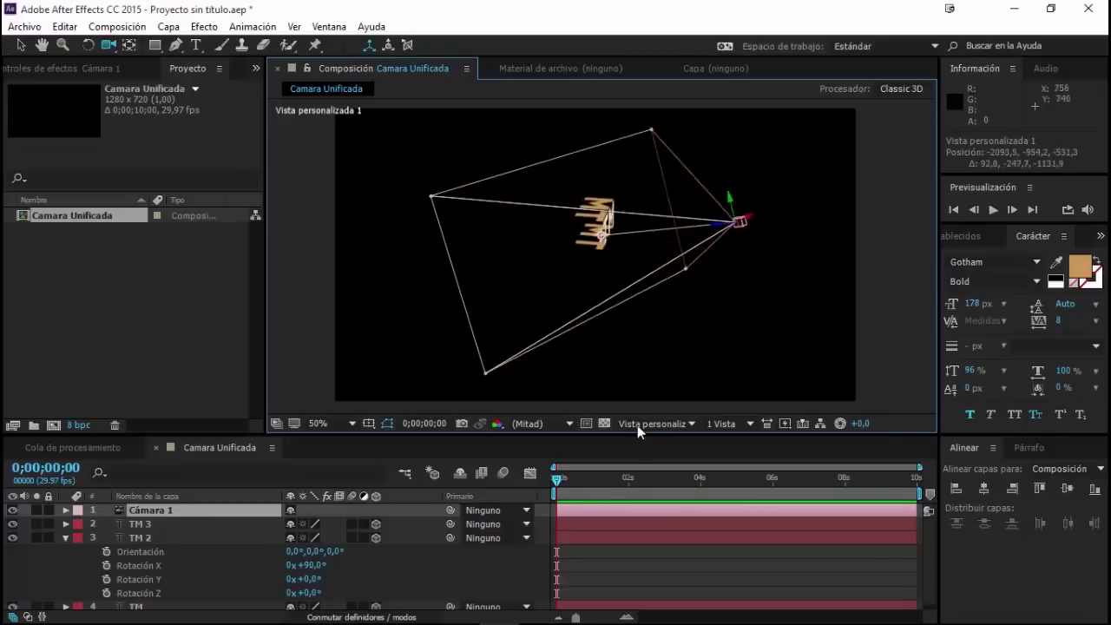
Set the viewer to look through Cámara 1.
left_click(638, 424)
left_click(653, 229)
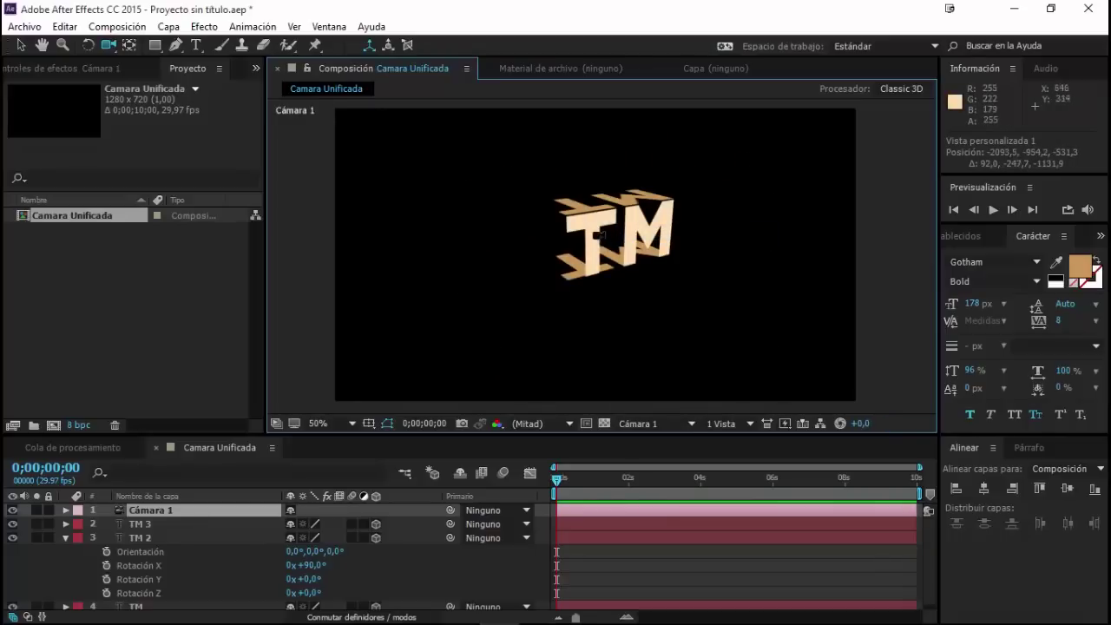
left_click(634, 424)
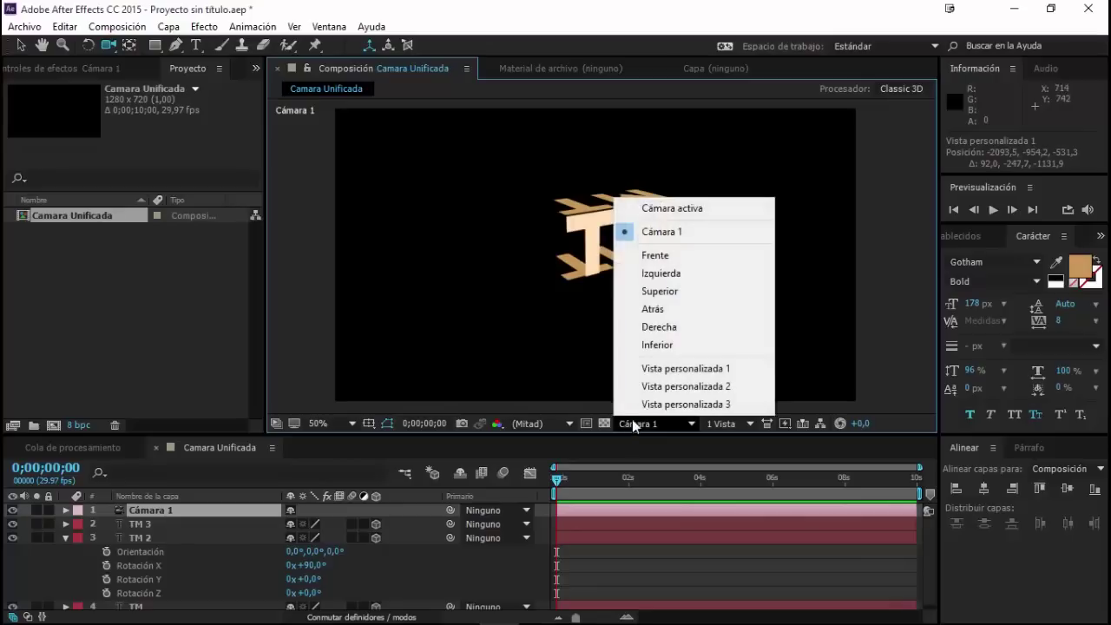
Orbit Vista personalizada 1 for a close side look at the TM letters, then restore the Selection tool.
left_click(675, 380)
mouse_move(646, 260)
left_mouse_down()
mouse_move(580, 228)
mouse_move(608, 110)
left_mouse_up()
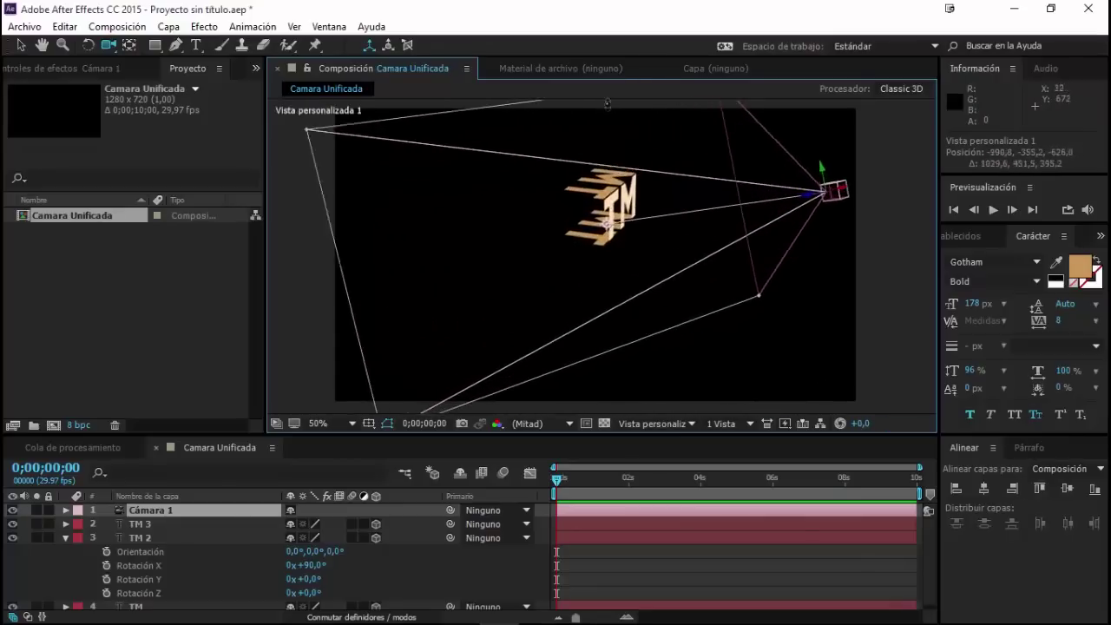
left_click_drag(608, 110, 573, 300)
left_click_drag(627, 194, 540, 320)
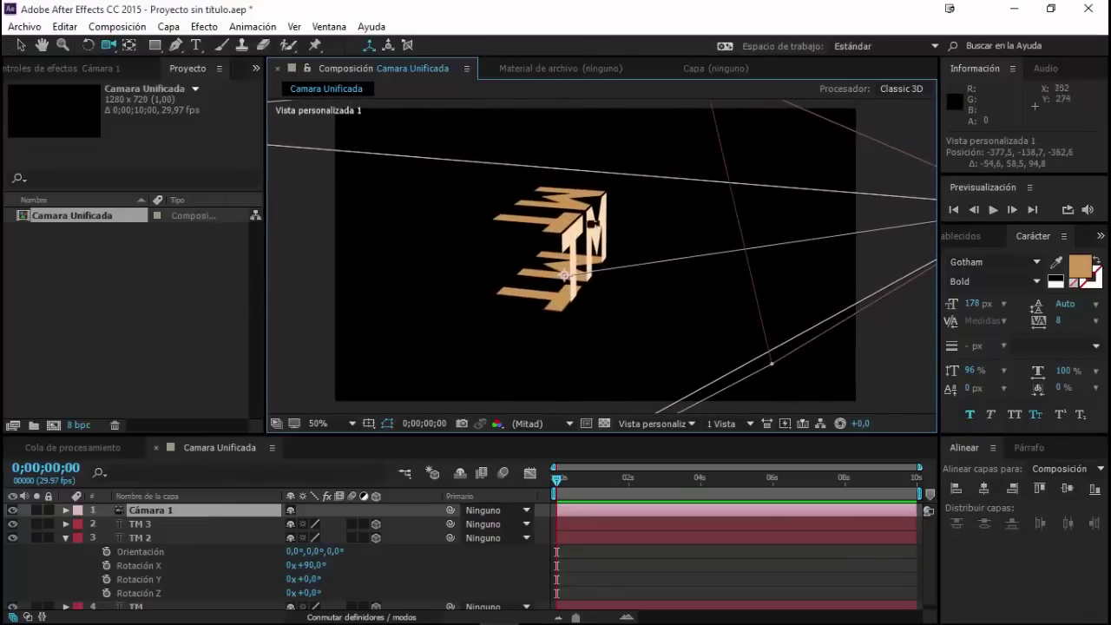
left_click(20, 45)
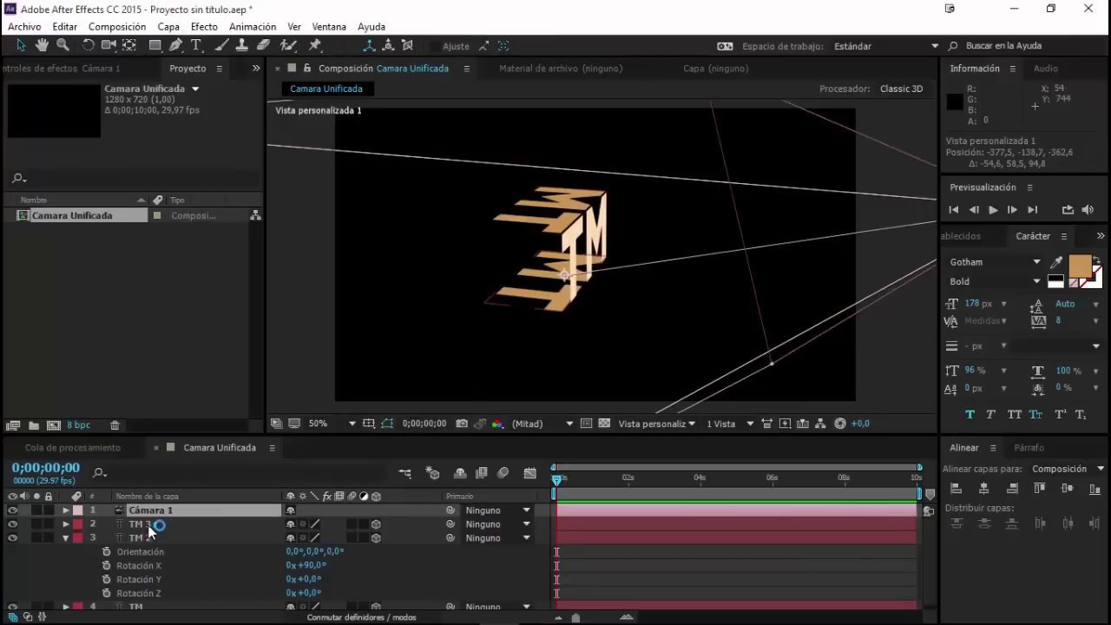
Rename the original TM layer to 'TM 4'.
left_click(141, 608)
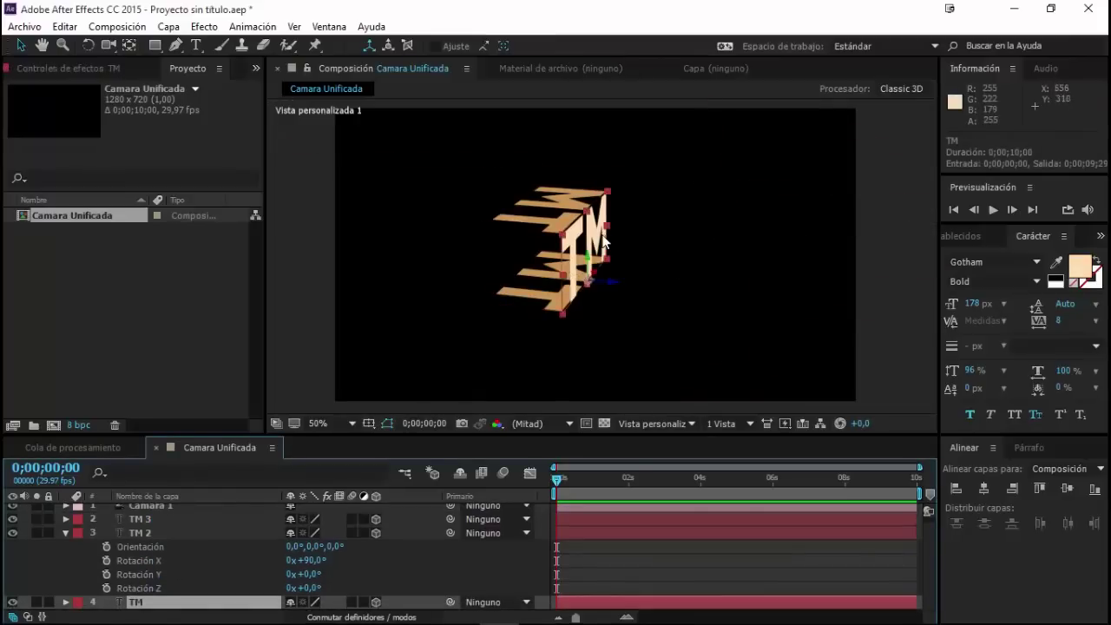
type(" 4")
key("Return")
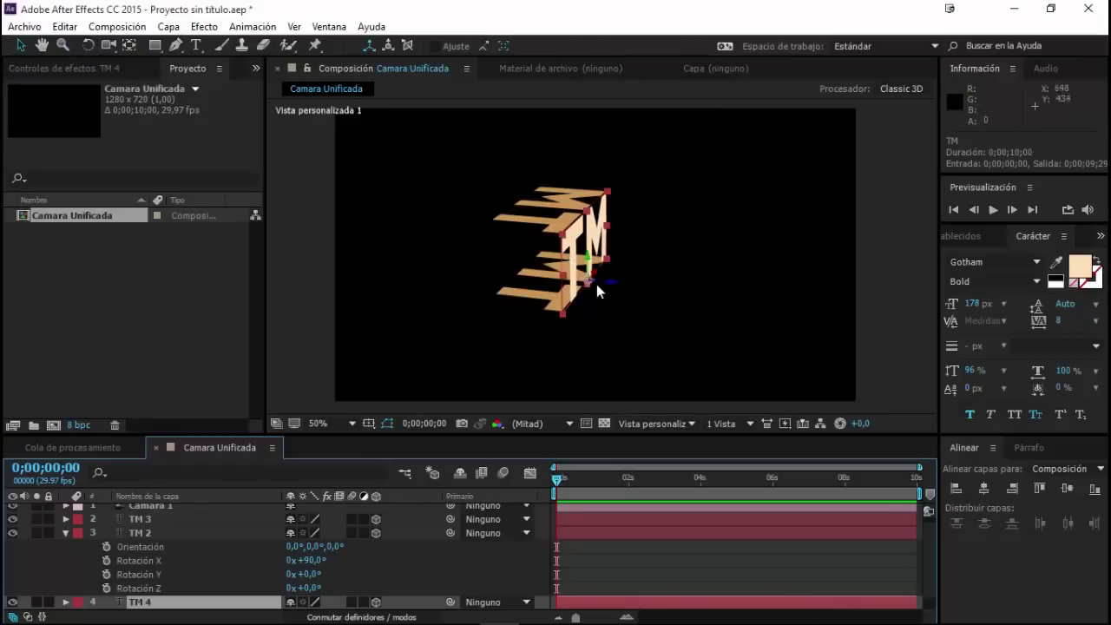
Move TM 4 along Z to about 88.1 as a box face, orbiting to check.
mouse_move(617, 290)
left_mouse_down()
mouse_move(572, 295)
mouse_move(564, 273)
left_mouse_up()
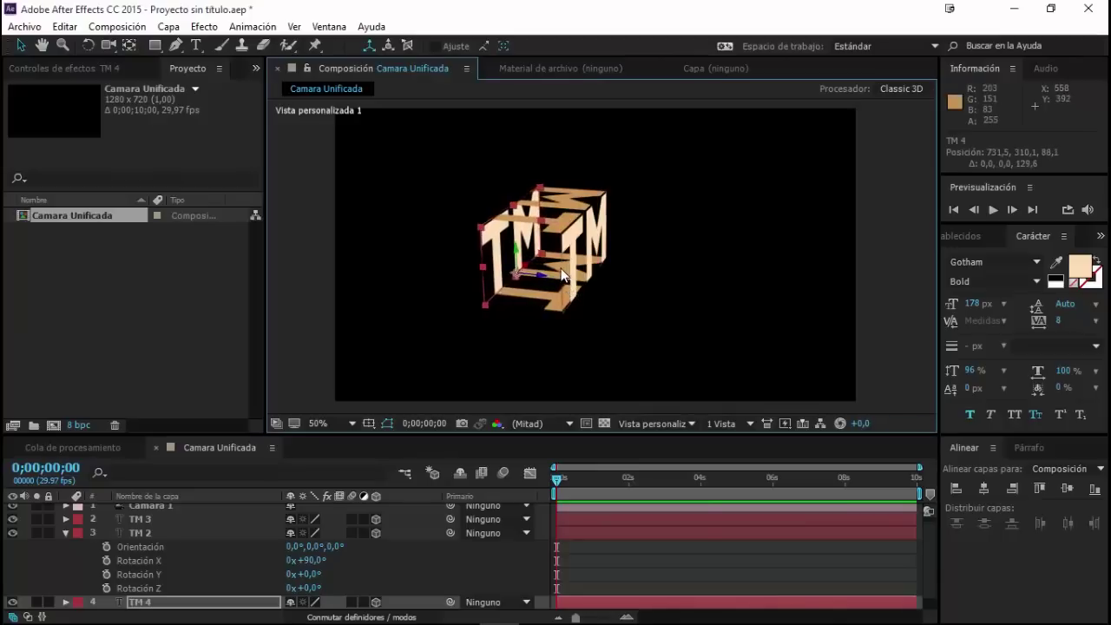
key("c")
mouse_move(561, 275)
left_mouse_down()
mouse_move(579, 251)
mouse_move(570, 233)
mouse_move(490, 267)
left_mouse_up()
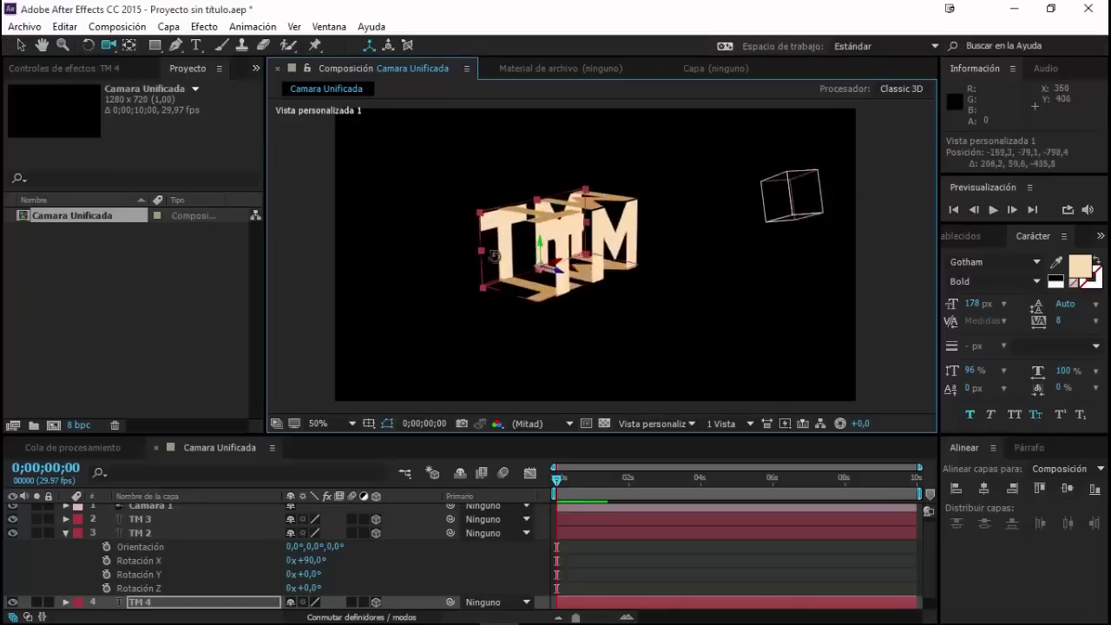
left_click_drag(490, 266, 521, 261)
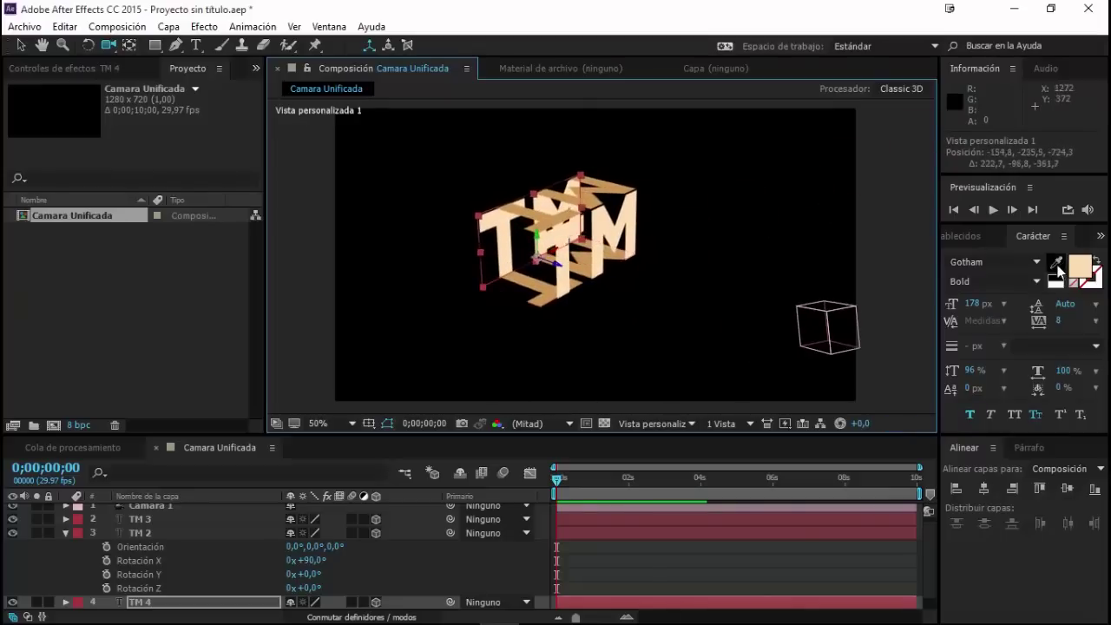
Set TM 4's text fill to dark brown #745834 and orbit to check the shading.
left_click(1077, 274)
left_click_drag(166, 408, 164, 429)
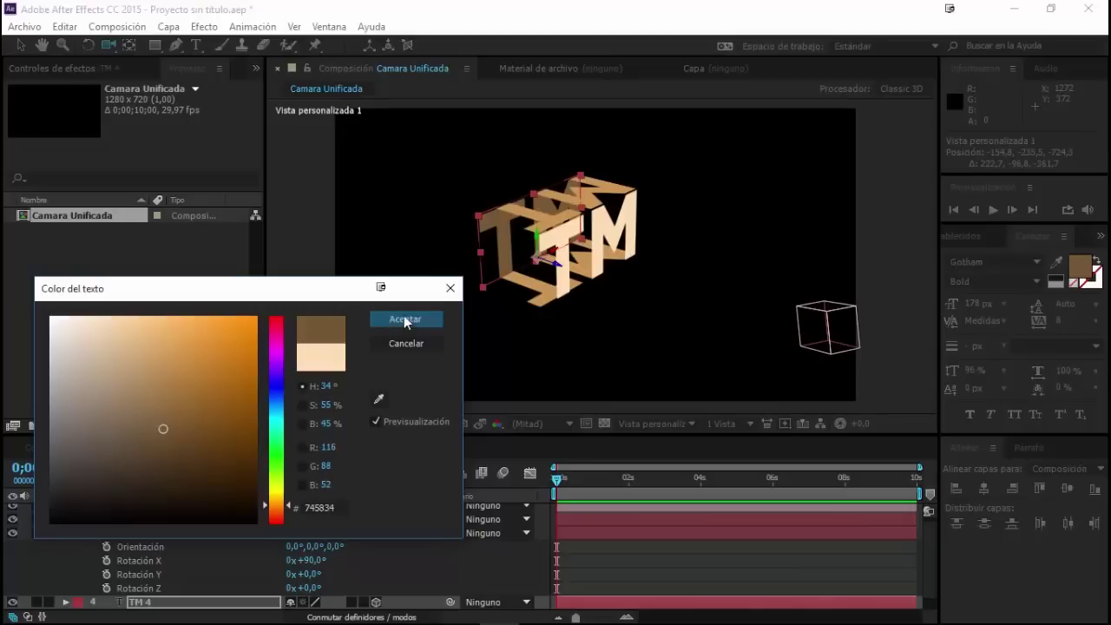
left_click(405, 321)
mouse_move(599, 243)
left_mouse_down()
mouse_move(691, 249)
mouse_move(508, 247)
left_mouse_up()
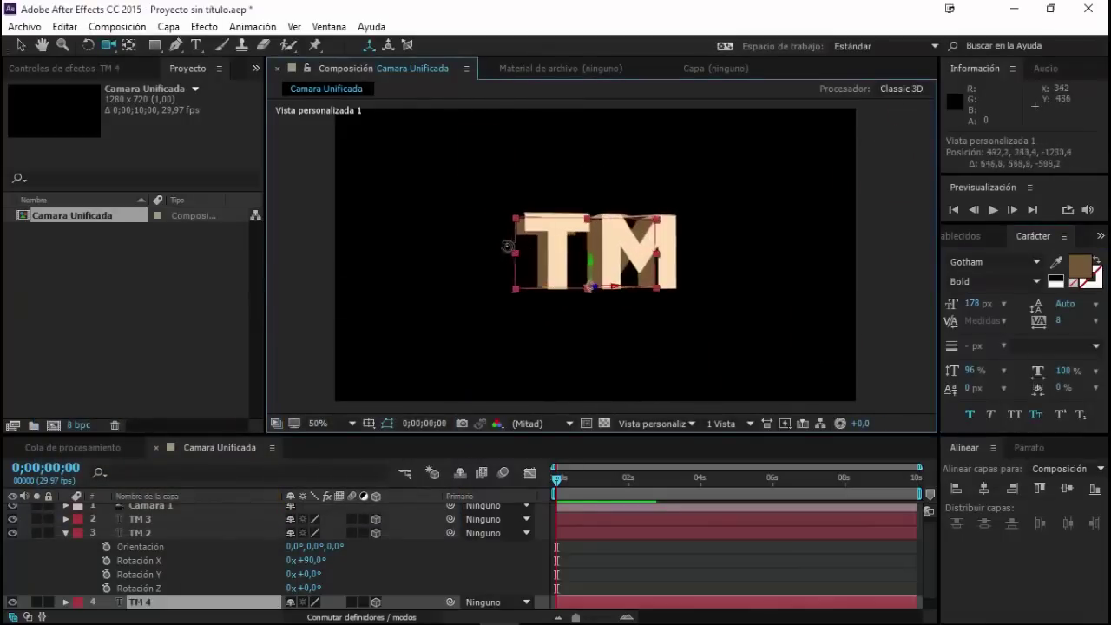
mouse_move(508, 247)
left_mouse_down()
mouse_move(677, 184)
mouse_move(669, 427)
left_mouse_up()
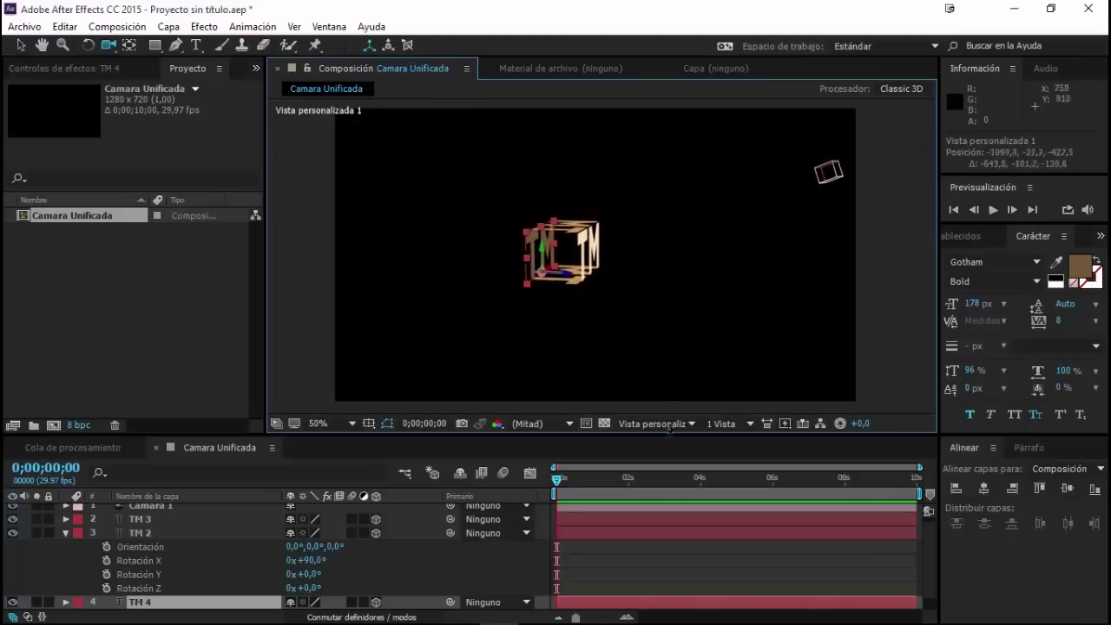
left_click(663, 424)
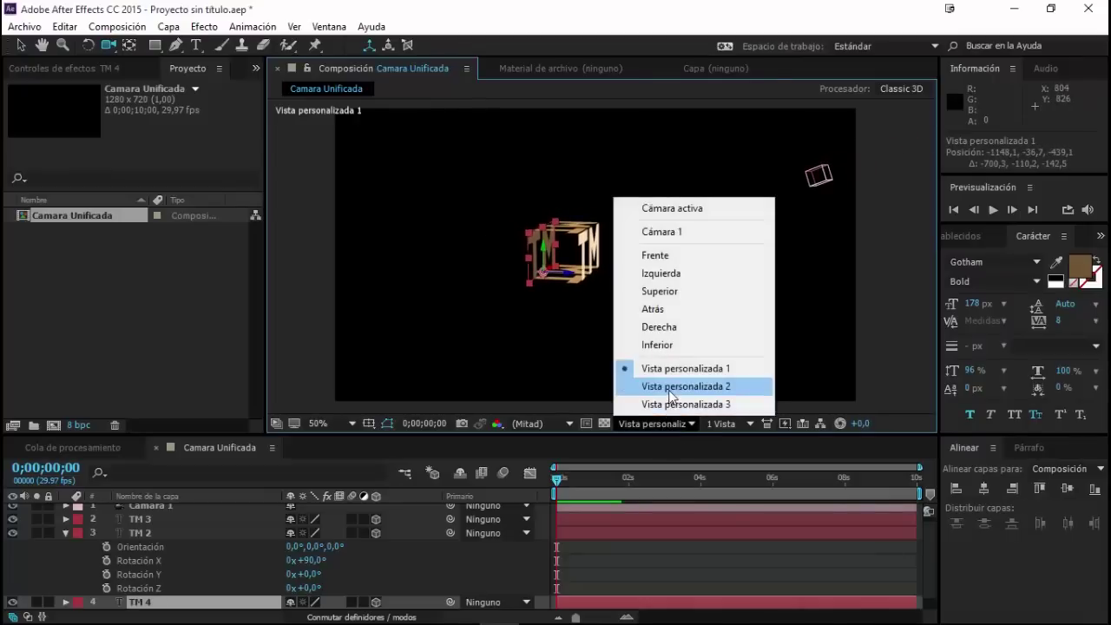
Inspect the TM box by orbiting Vista personalizada 2 and Vista personalizada 3.
left_click(671, 396)
mouse_move(466, 322)
left_mouse_down()
mouse_move(458, 102)
mouse_move(618, 330)
left_mouse_up()
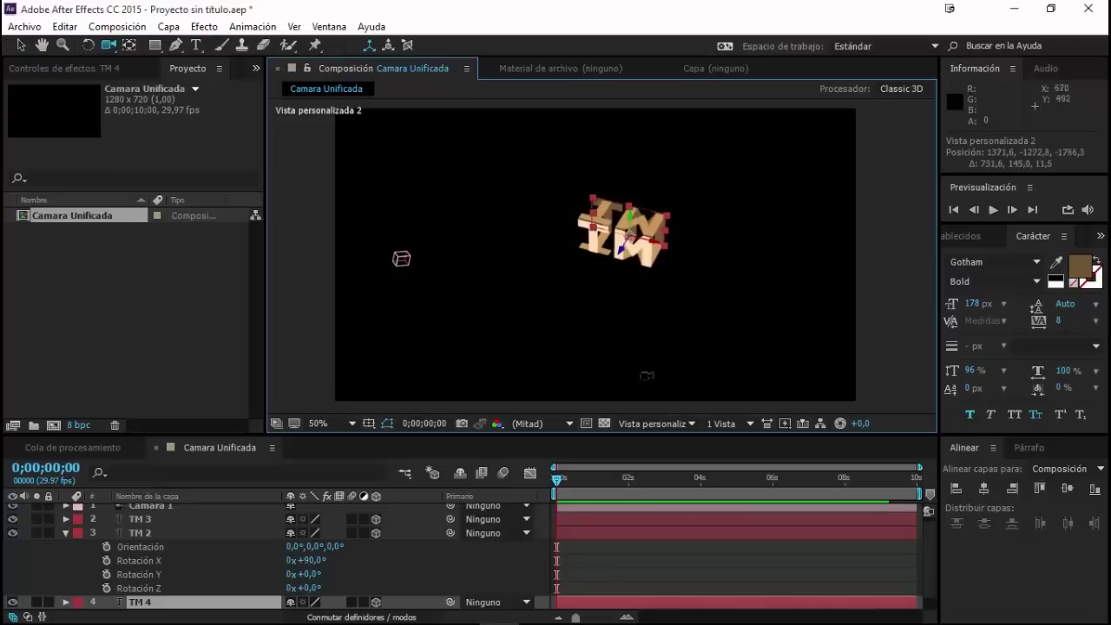
left_click(662, 424)
left_click(669, 405)
mouse_move(422, 179)
left_mouse_down()
mouse_move(462, 153)
mouse_move(425, 192)
mouse_move(564, 246)
mouse_move(307, 139)
mouse_move(541, 288)
left_mouse_up()
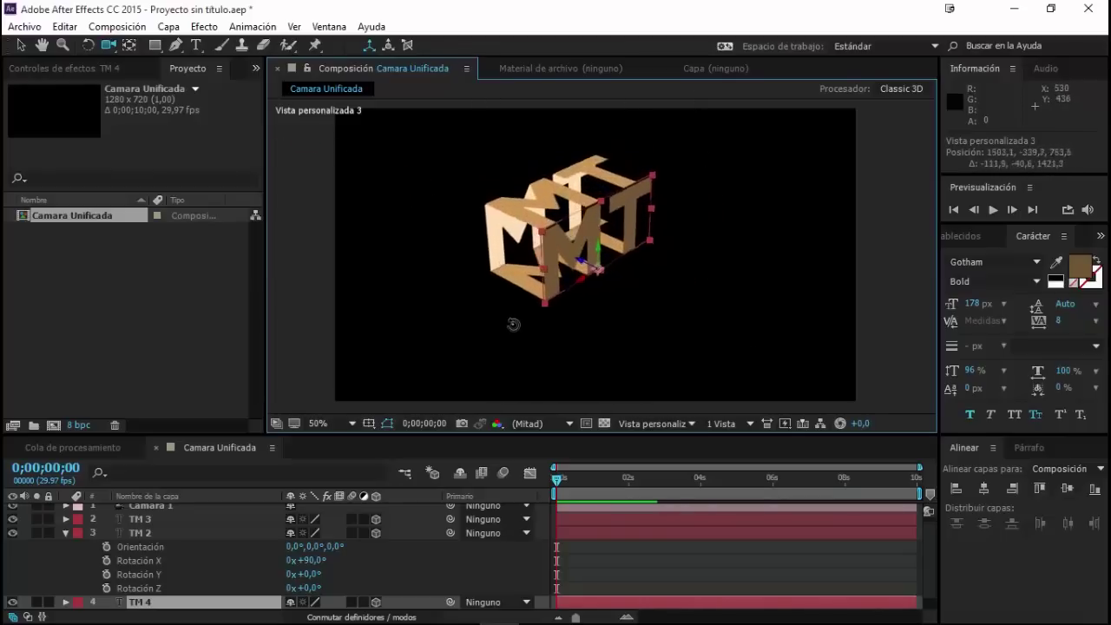
left_click_drag(541, 288, 524, 327)
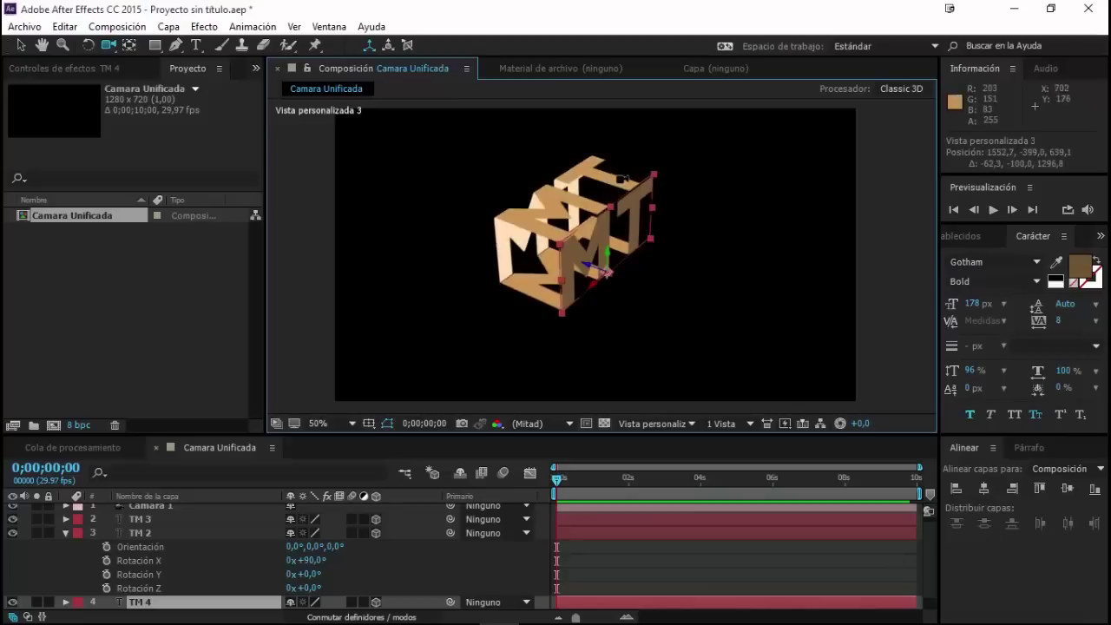
mouse_move(607, 272)
left_mouse_down()
mouse_move(511, 330)
mouse_move(640, 318)
left_mouse_up()
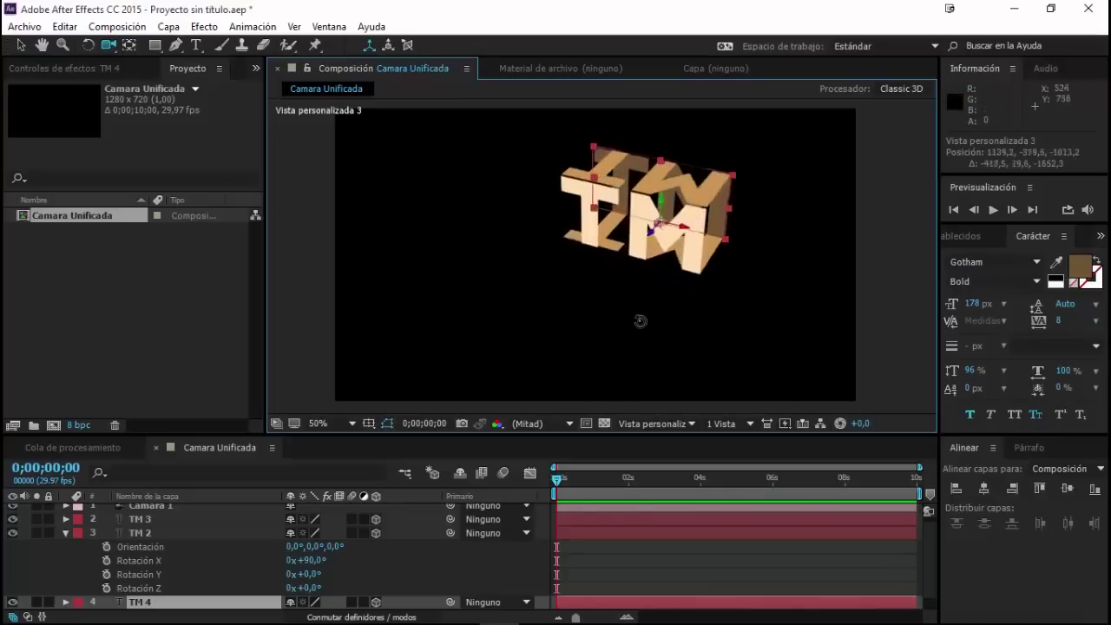
Orbit Vista personalizada 1 around the letters, then view through Cámara activa.
left_click(652, 423)
left_click(665, 368)
mouse_move(600, 322)
left_mouse_down()
mouse_move(509, 337)
mouse_move(581, 335)
mouse_move(698, 281)
mouse_move(628, 248)
mouse_move(484, 273)
mouse_move(494, 305)
mouse_move(506, 305)
mouse_move(556, 377)
mouse_move(589, 279)
mouse_move(633, 255)
left_mouse_up()
mouse_move(561, 318)
left_mouse_down()
mouse_move(638, 305)
mouse_move(714, 242)
left_mouse_up()
left_click_drag(700, 283, 595, 305)
left_click(644, 425)
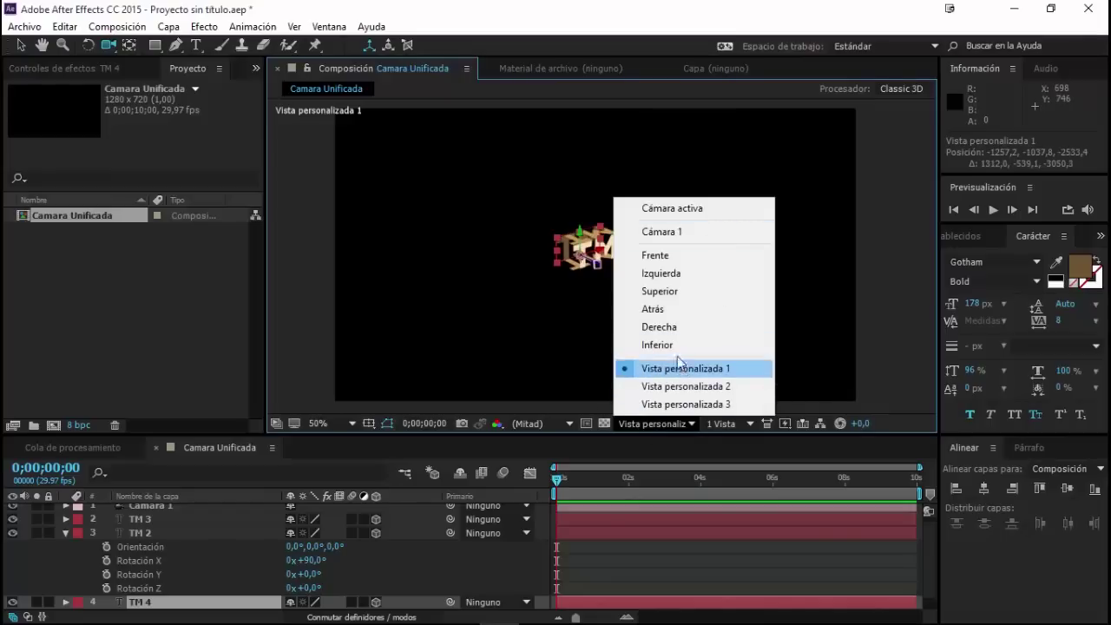
left_click(686, 210)
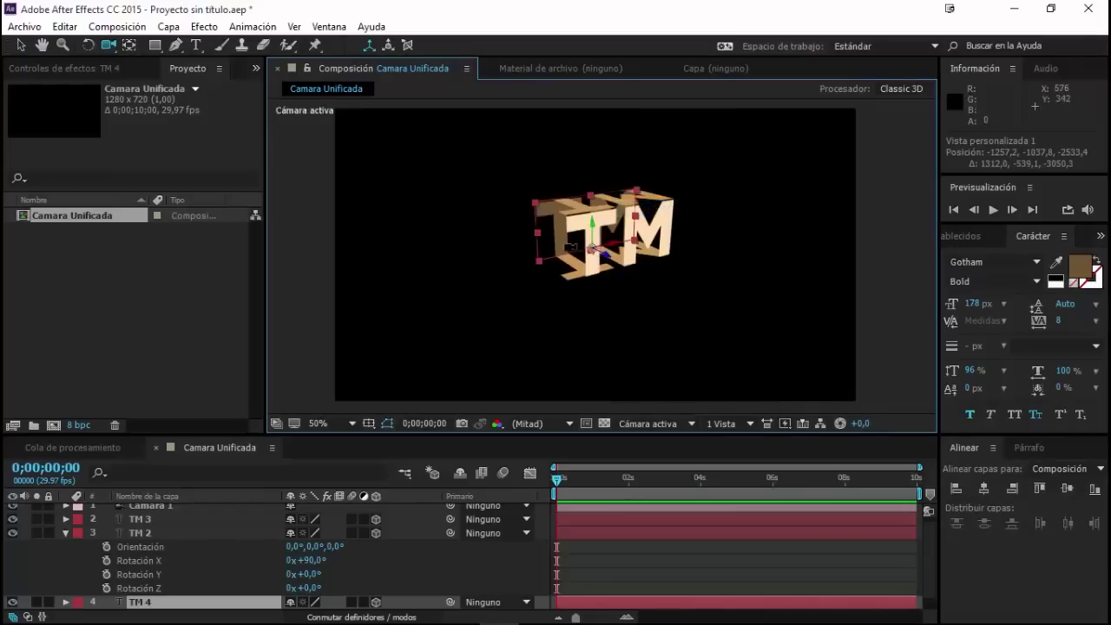
Collapse TM 2's rotation properties, restore the Selection tool, and open a second viewer from Ver.
left_click(66, 533)
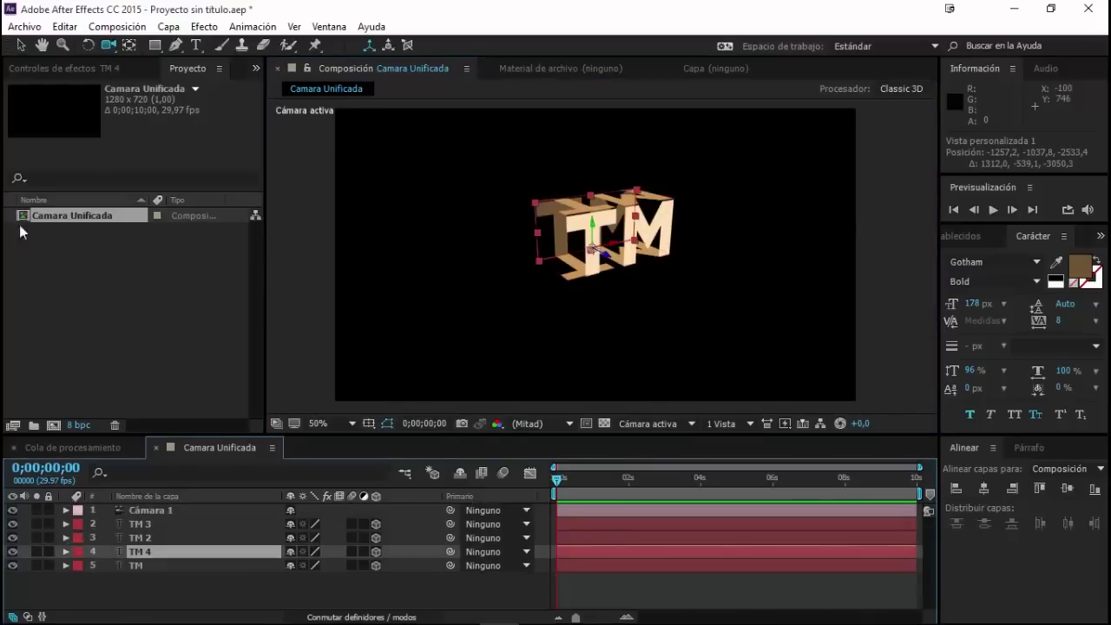
left_click(21, 46)
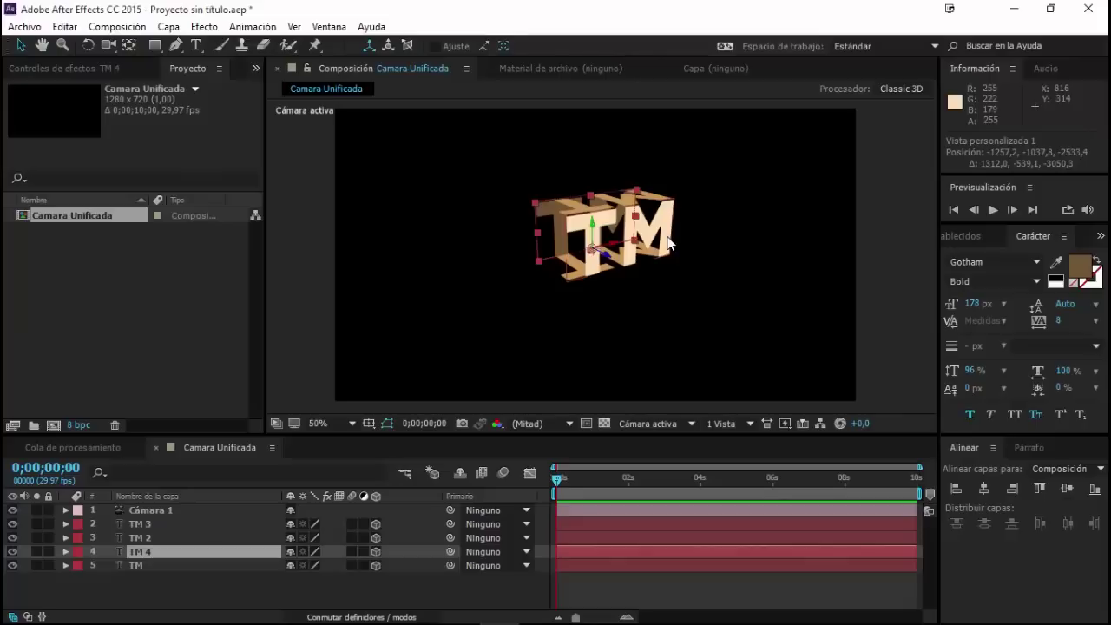
left_click(294, 27)
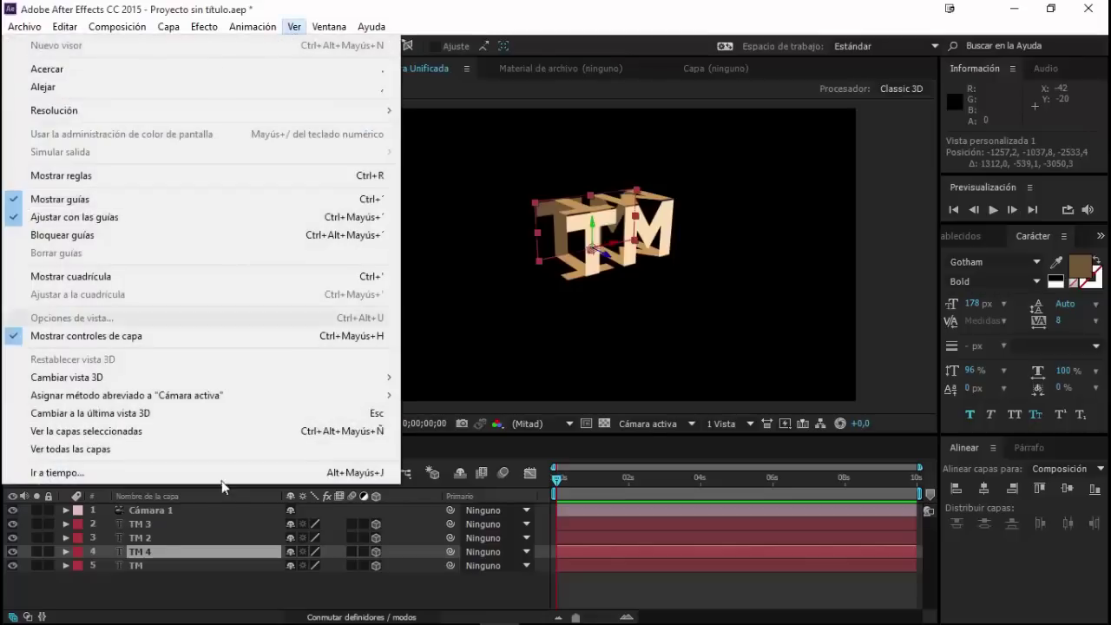
left_click(189, 579)
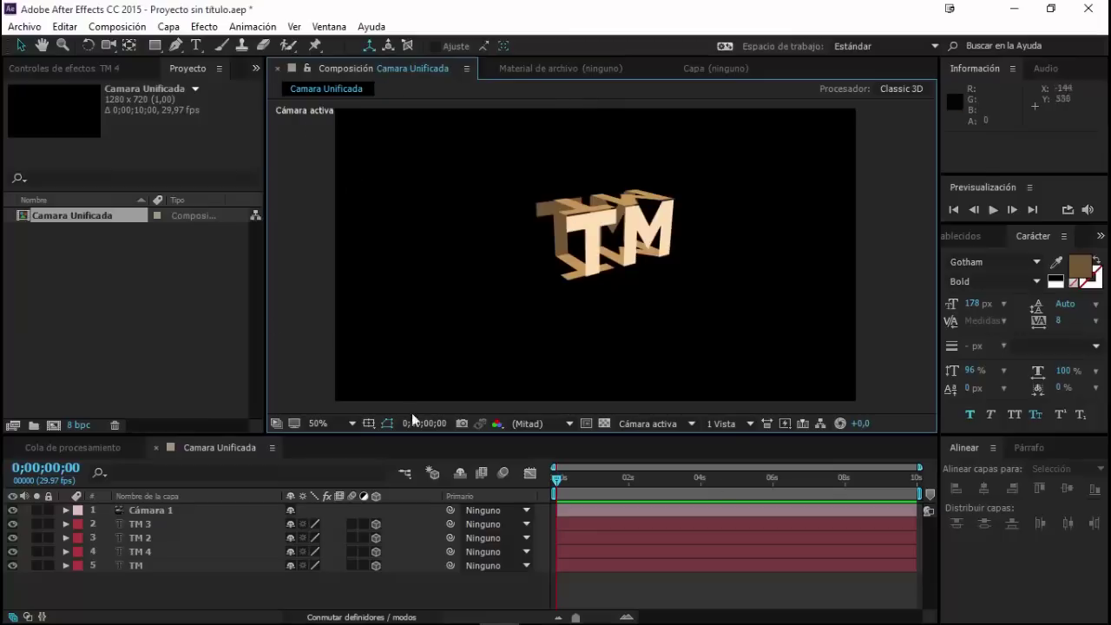
left_click(295, 26)
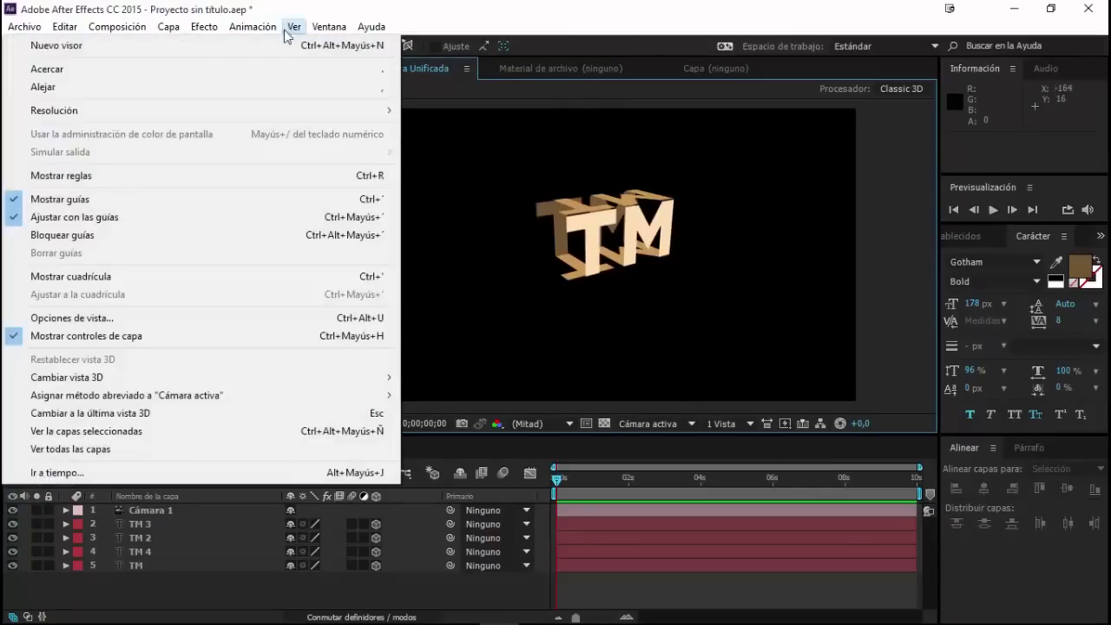
left_click(93, 46)
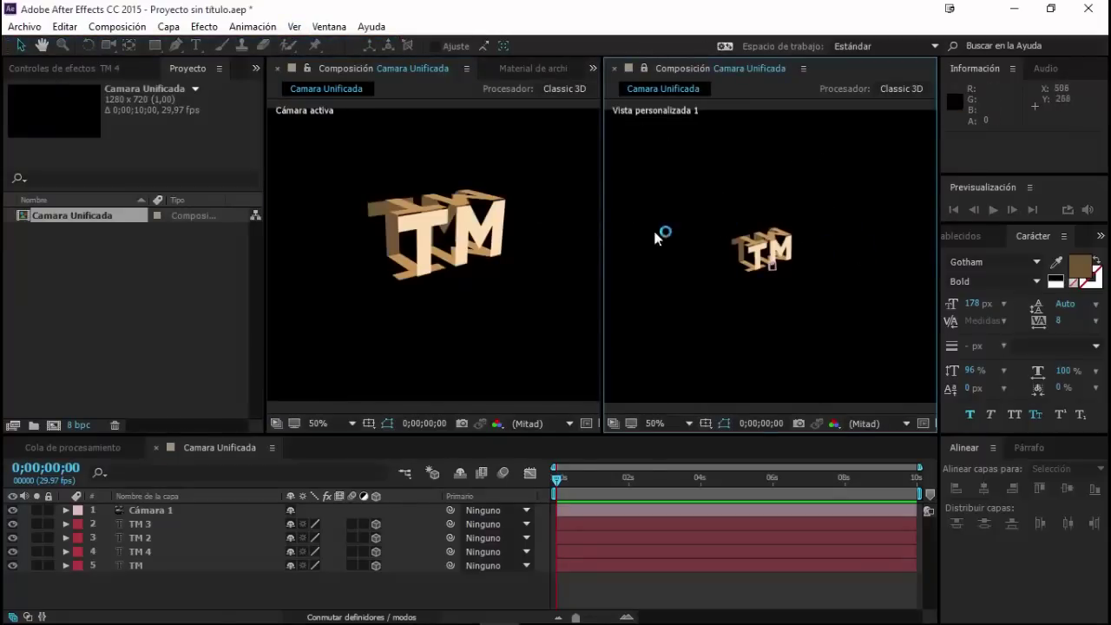
Resize the two viewers, keep Vista personalizada 1 on the right, and select Cámara 1.
left_click_drag(603, 244, 578, 247)
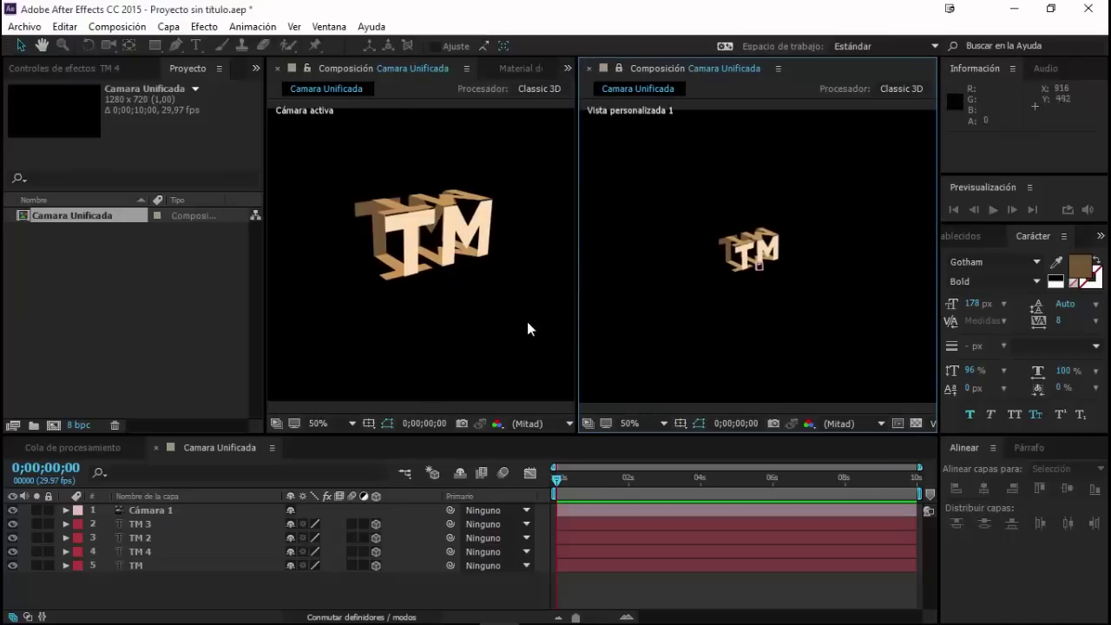
left_click_drag(577, 319, 475, 327)
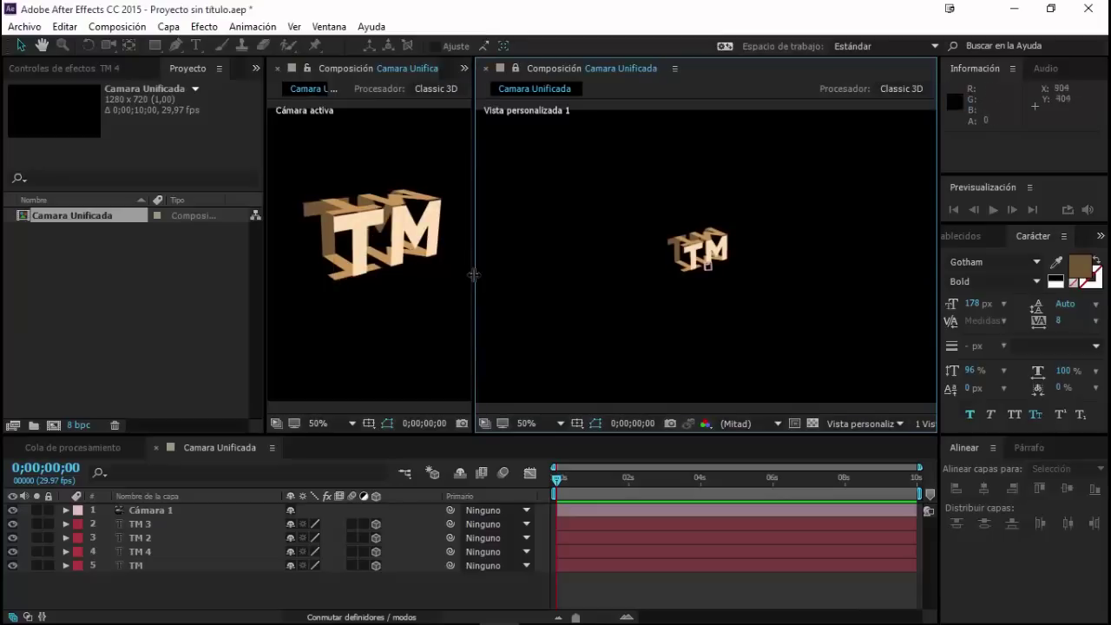
left_click(860, 424)
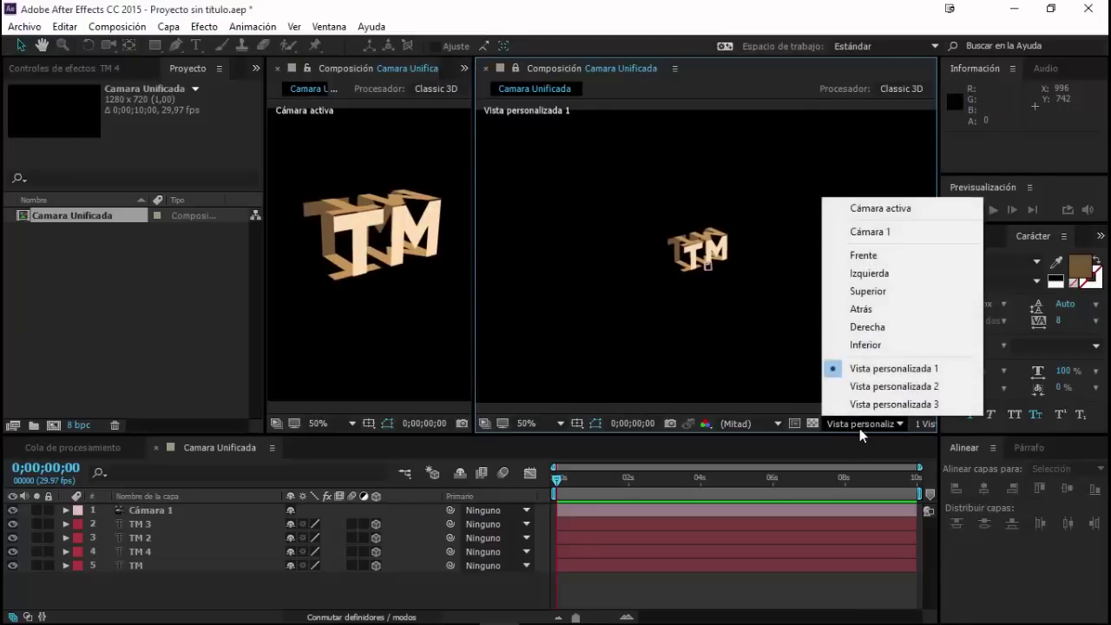
left_click(891, 372)
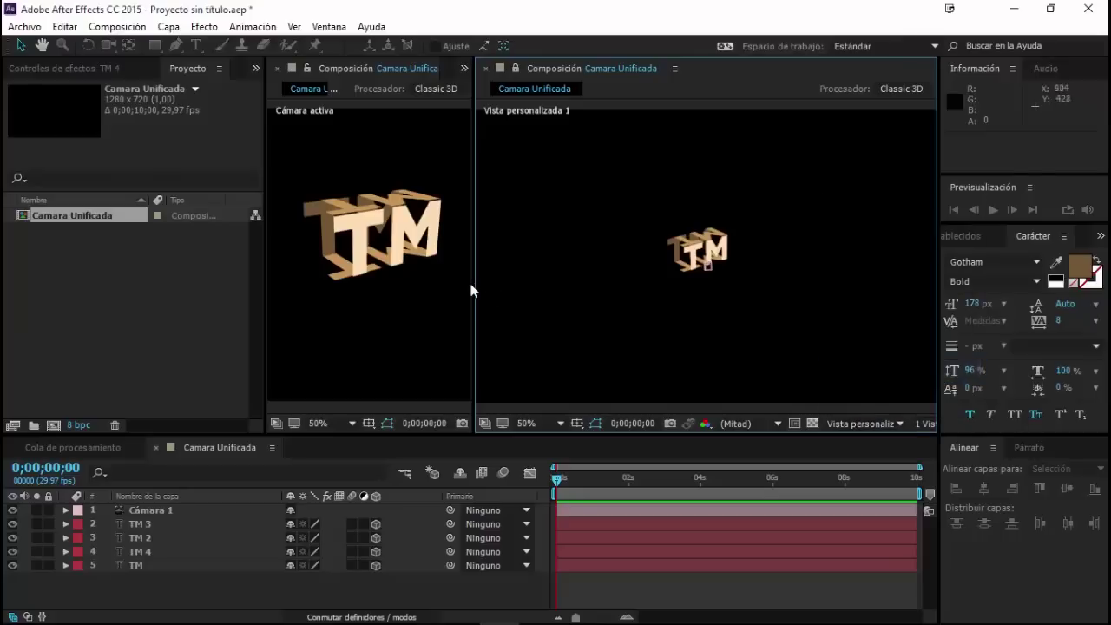
left_click_drag(474, 298, 737, 312)
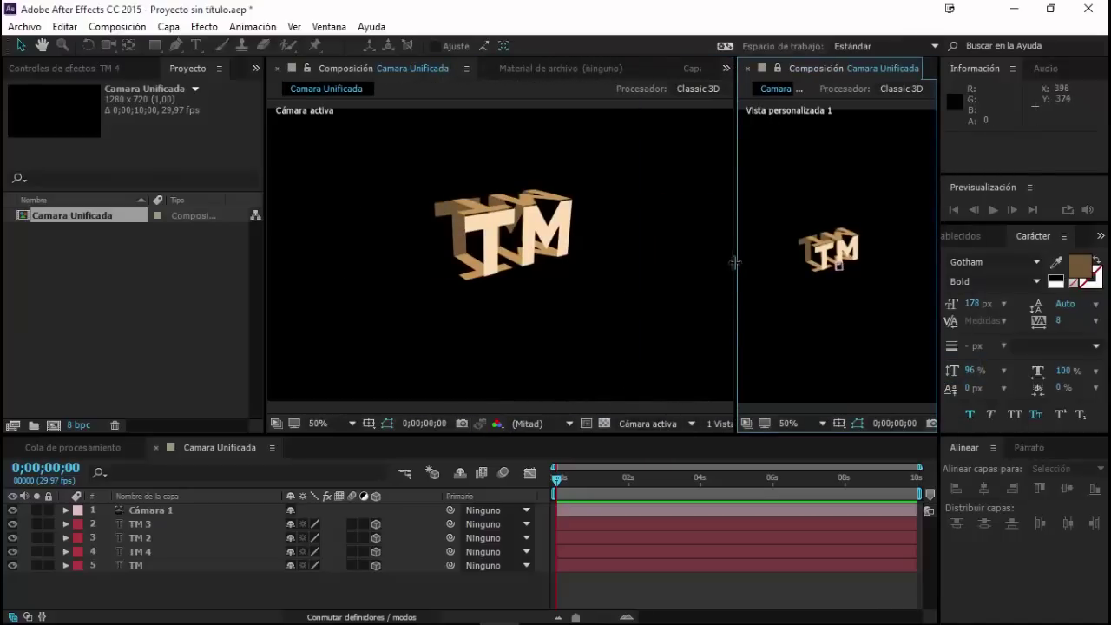
left_click_drag(738, 262, 582, 264)
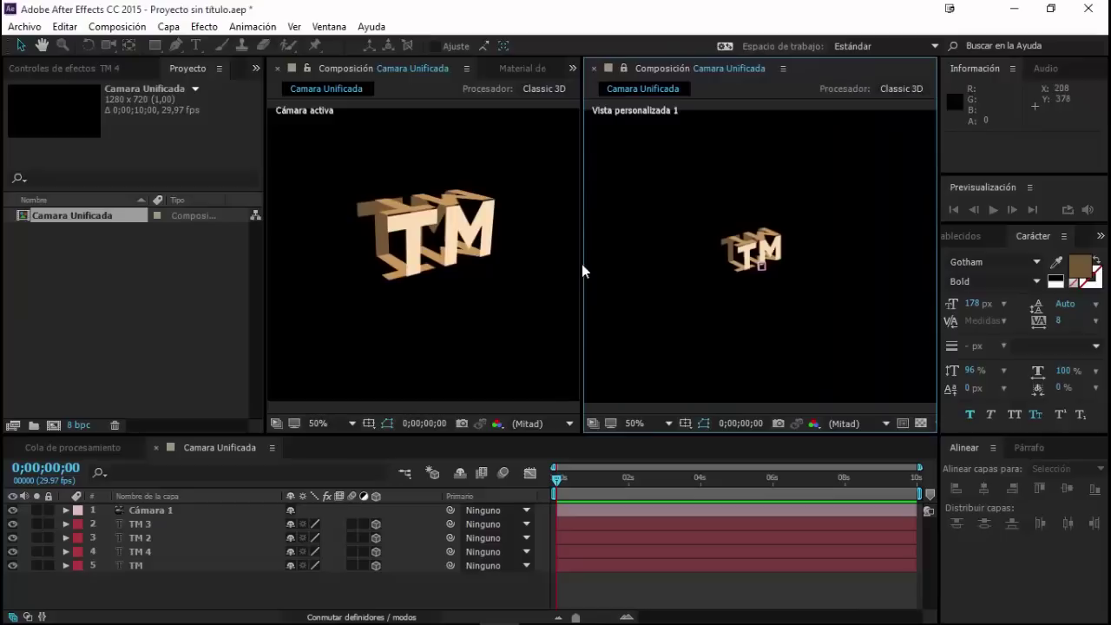
left_click(161, 511)
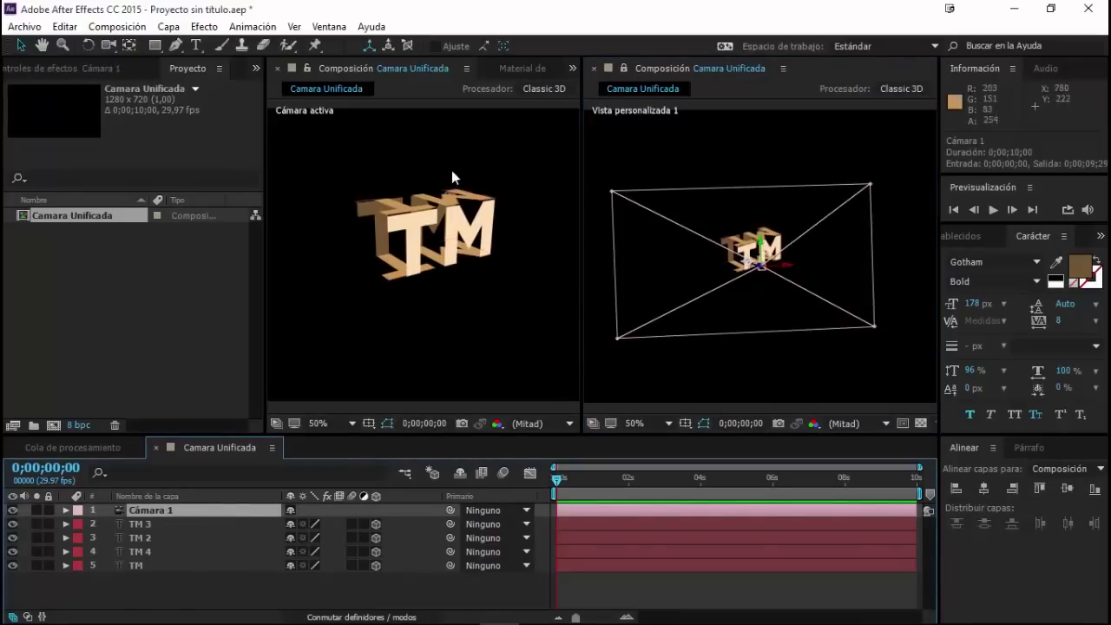
Orbit, pan and dolly Cámara 1 to about 344.9, 88.9, -317.3.
left_click(104, 47)
left_click_drag(480, 252, 435, 239)
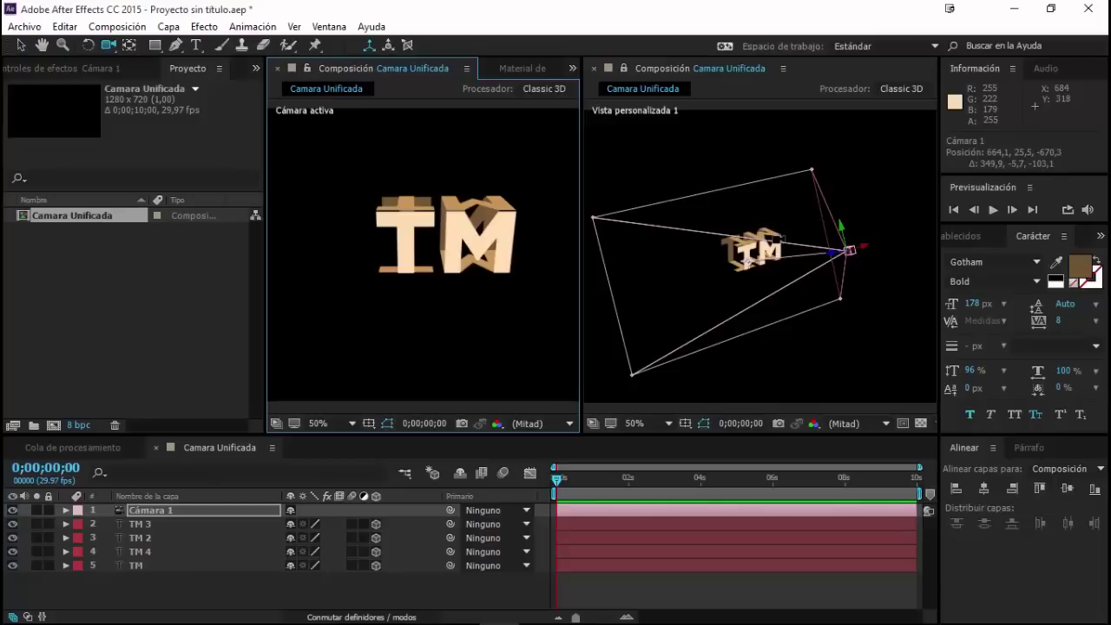
mouse_move(473, 248)
left_mouse_down()
mouse_move(428, 228)
mouse_move(478, 217)
mouse_move(468, 239)
left_mouse_up()
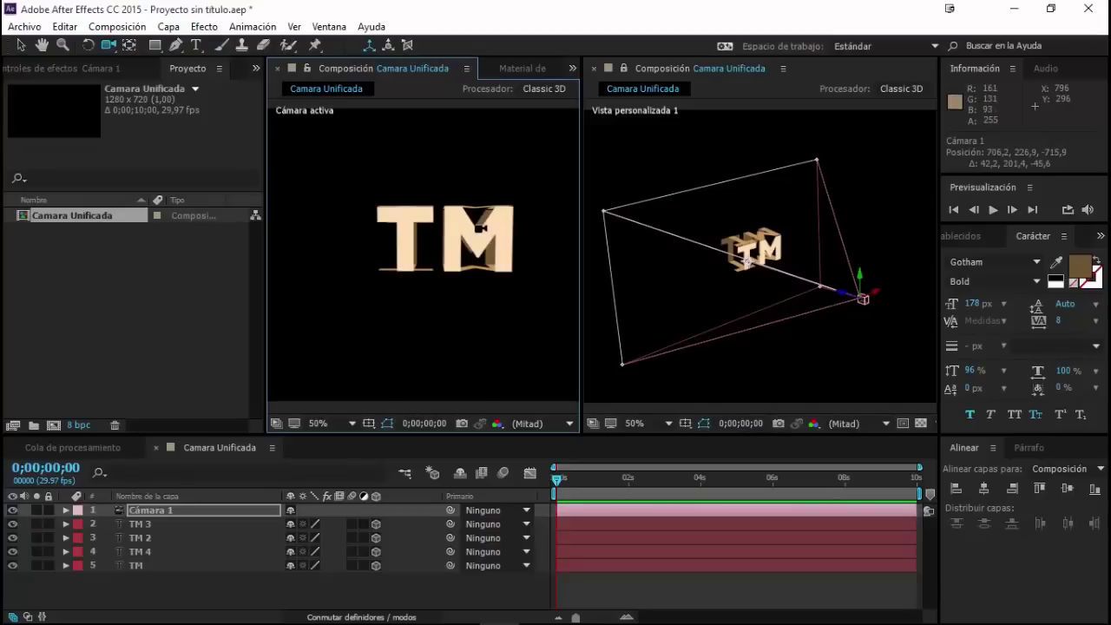
mouse_move(480, 228)
left_mouse_down()
mouse_move(572, 233)
mouse_move(448, 245)
left_mouse_up()
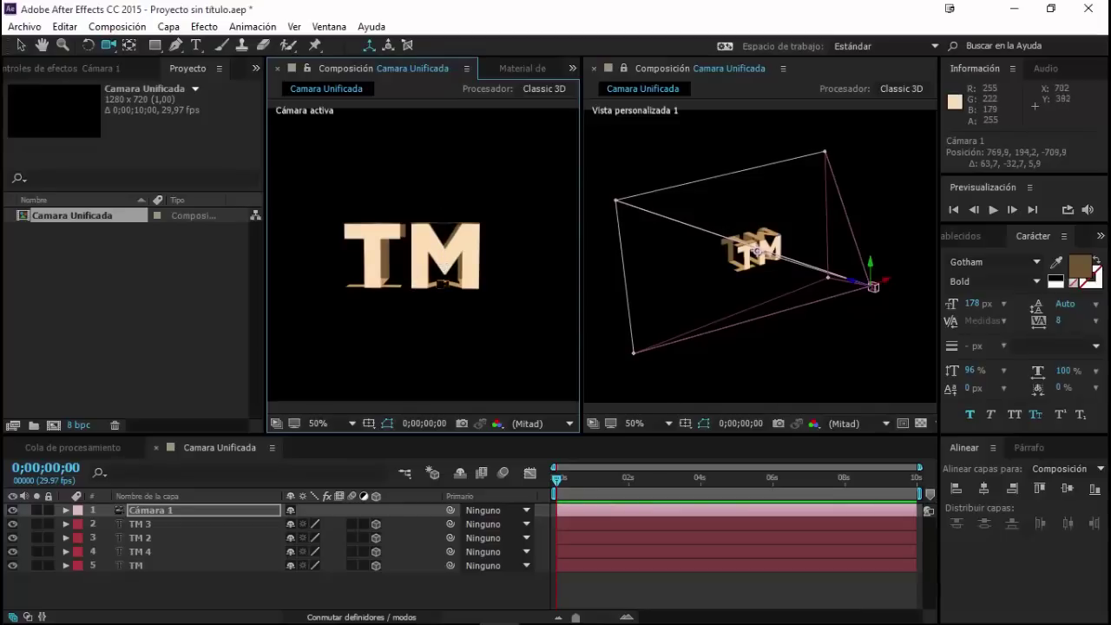
left_click_drag(743, 276, 653, 313)
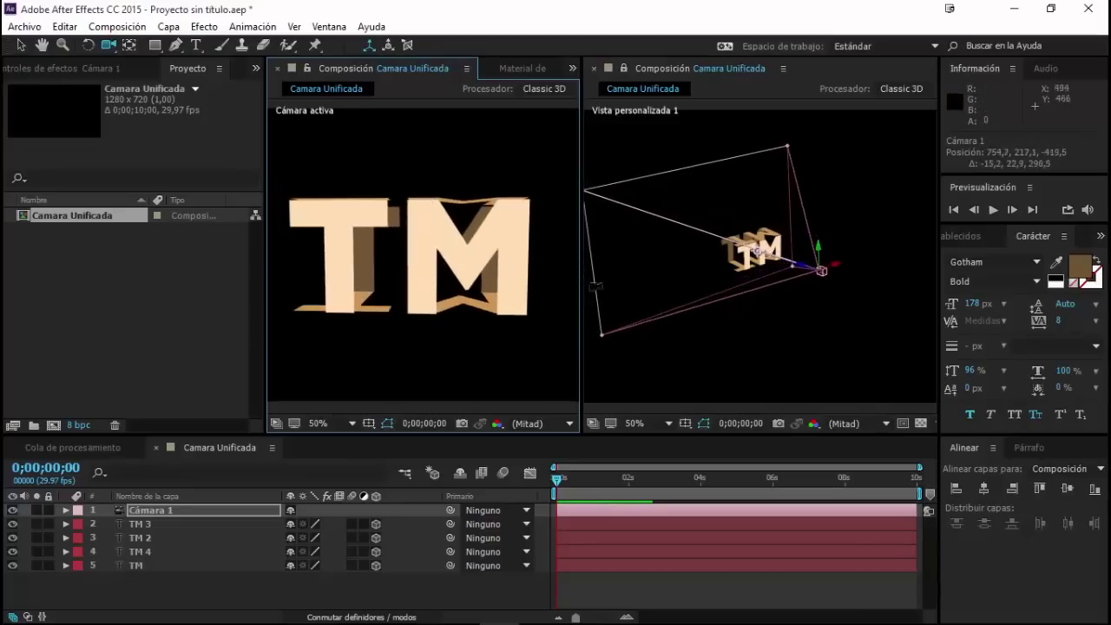
mouse_move(542, 222)
left_mouse_down()
mouse_move(452, 294)
mouse_move(440, 200)
left_mouse_up()
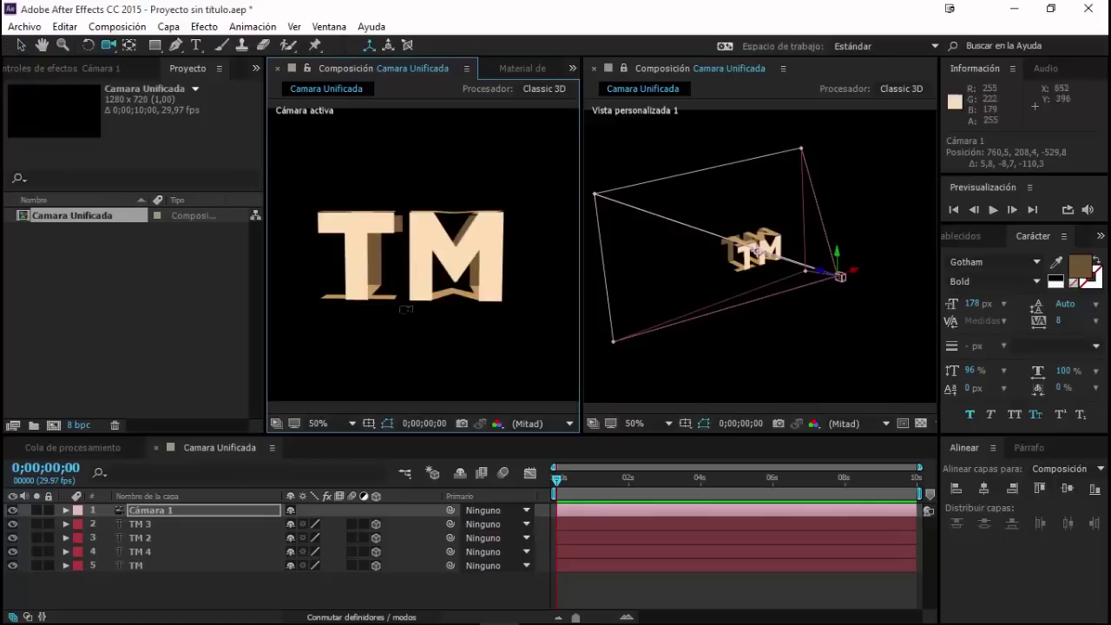
mouse_move(379, 253)
left_mouse_down()
mouse_move(413, 314)
mouse_move(445, 228)
left_mouse_up()
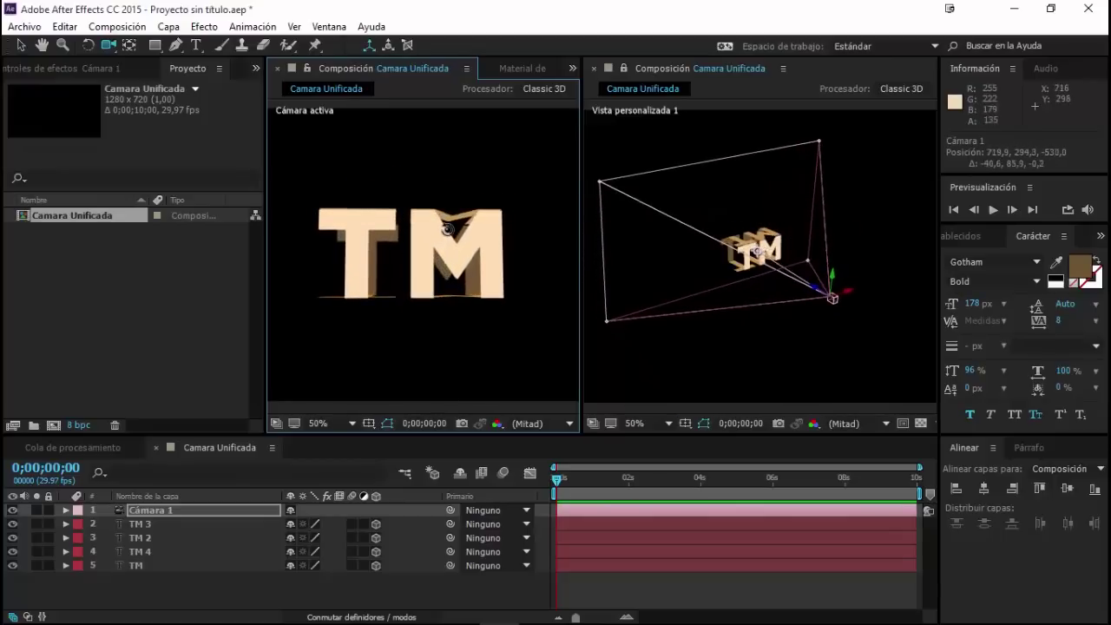
mouse_move(406, 235)
left_mouse_down()
mouse_move(393, 256)
mouse_move(434, 289)
mouse_move(420, 290)
left_mouse_up()
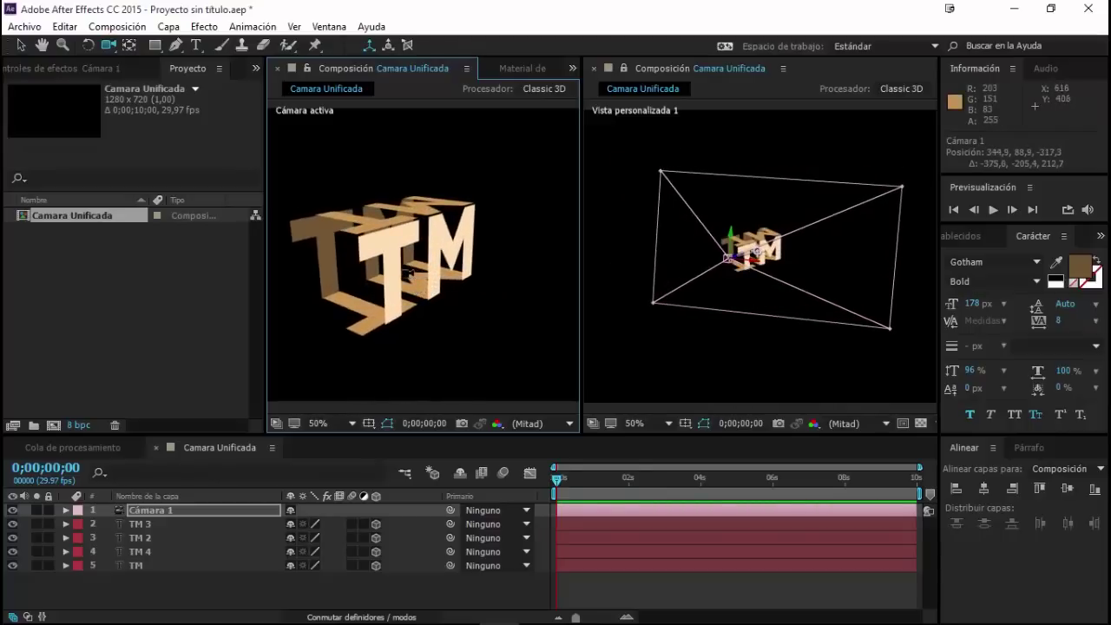
Orbit Cámara 1 to about 380.2, 73.1, -344.1, revealing the TM box's sides.
left_click_drag(408, 272, 430, 282)
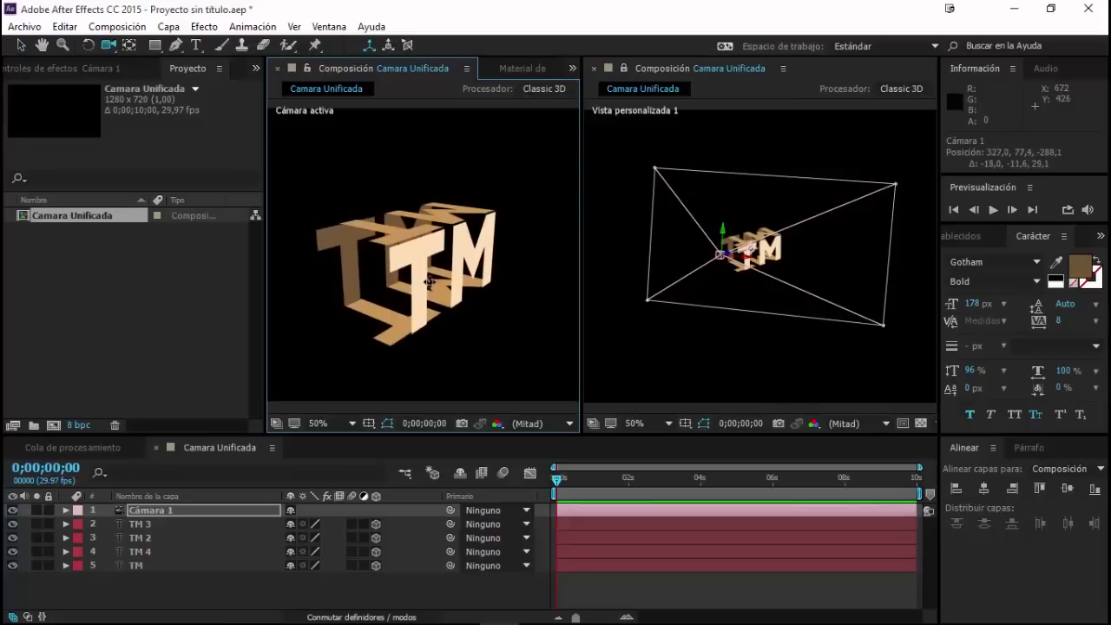
left_click_drag(428, 283, 415, 283)
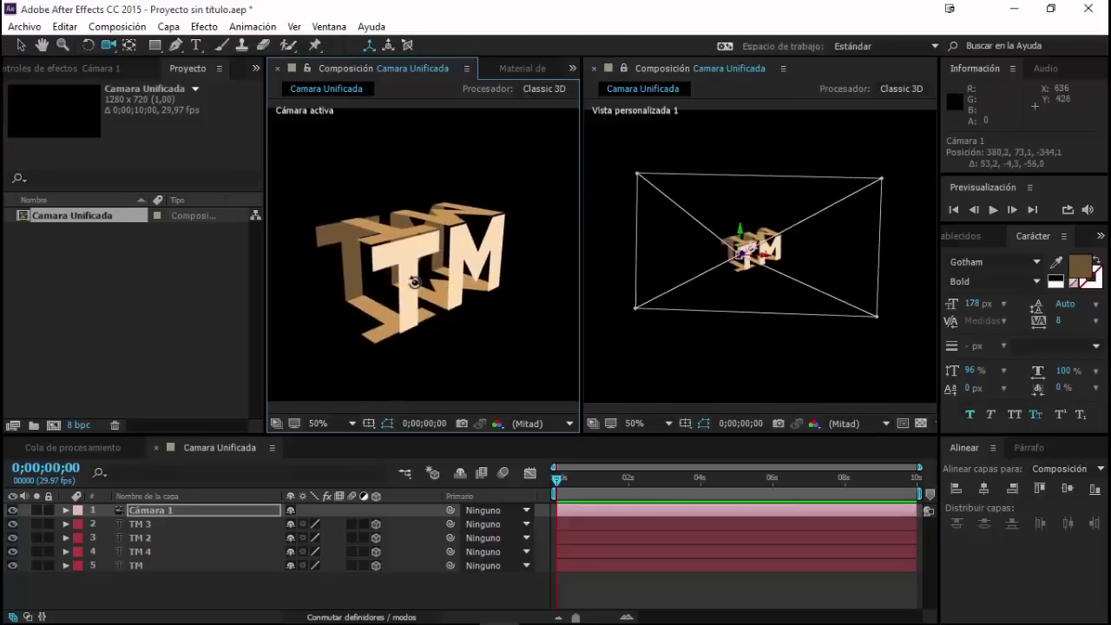